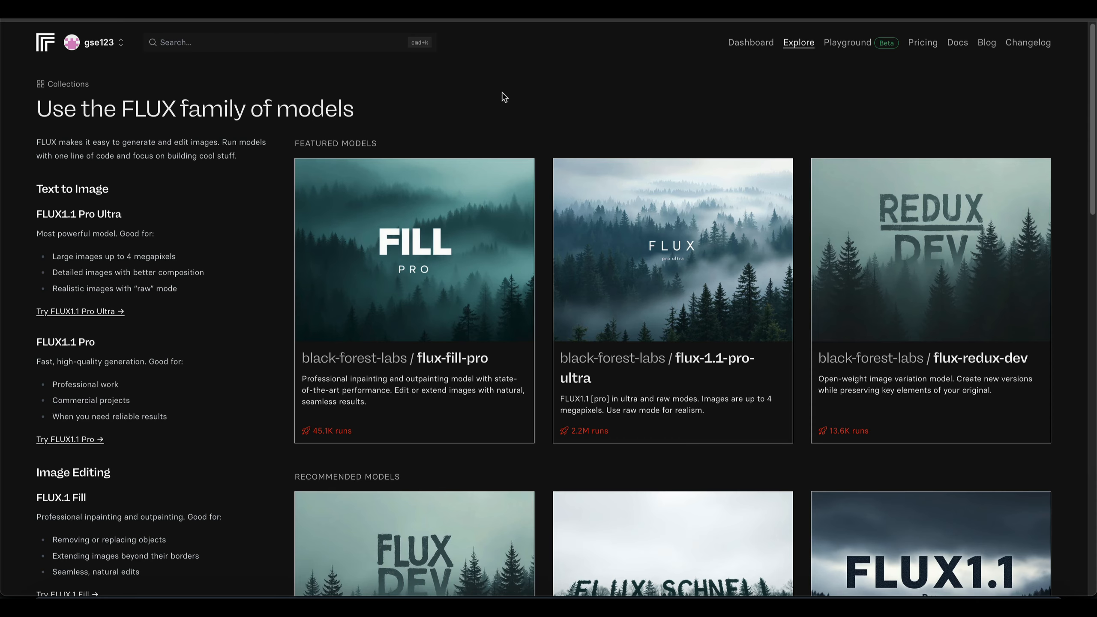
- Browse the FLUX model collection and open the black-forest-labs flux-1.1-pro model
scroll(598, 88, "down", 2)
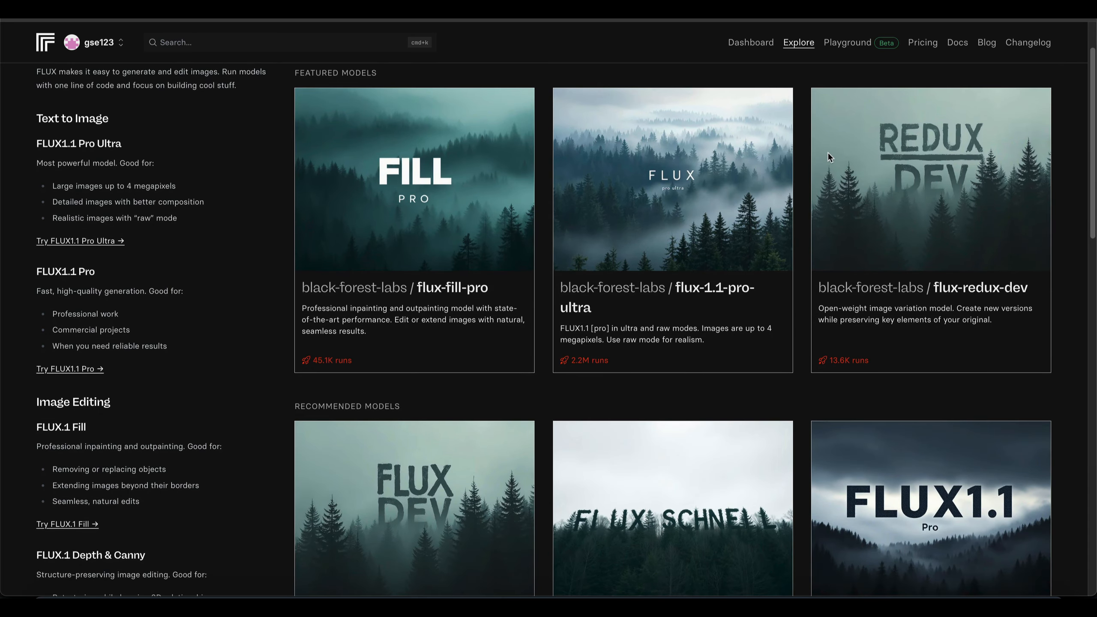
scroll(828, 152, "down", 20)
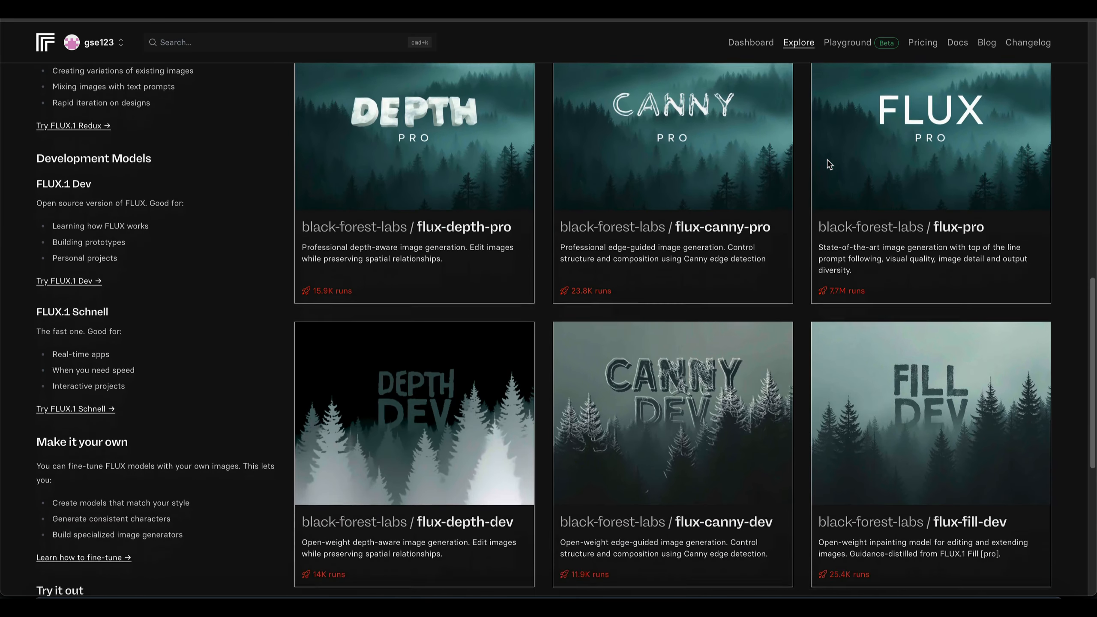
scroll(829, 164, "down", 5)
scroll(826, 157, "up", 5)
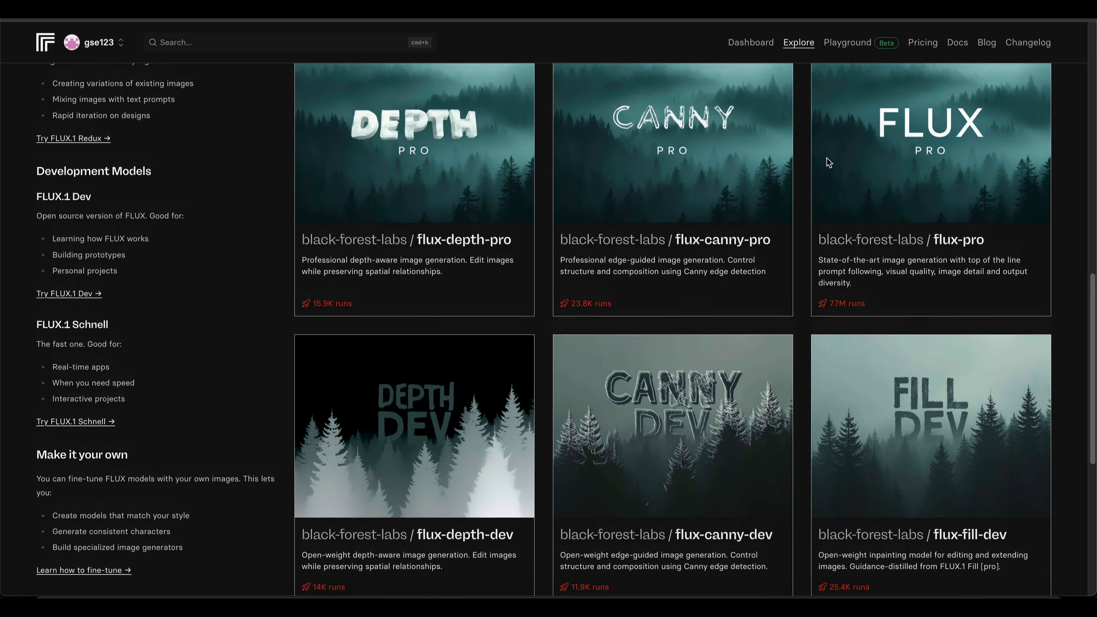
scroll(828, 163, "up", 5)
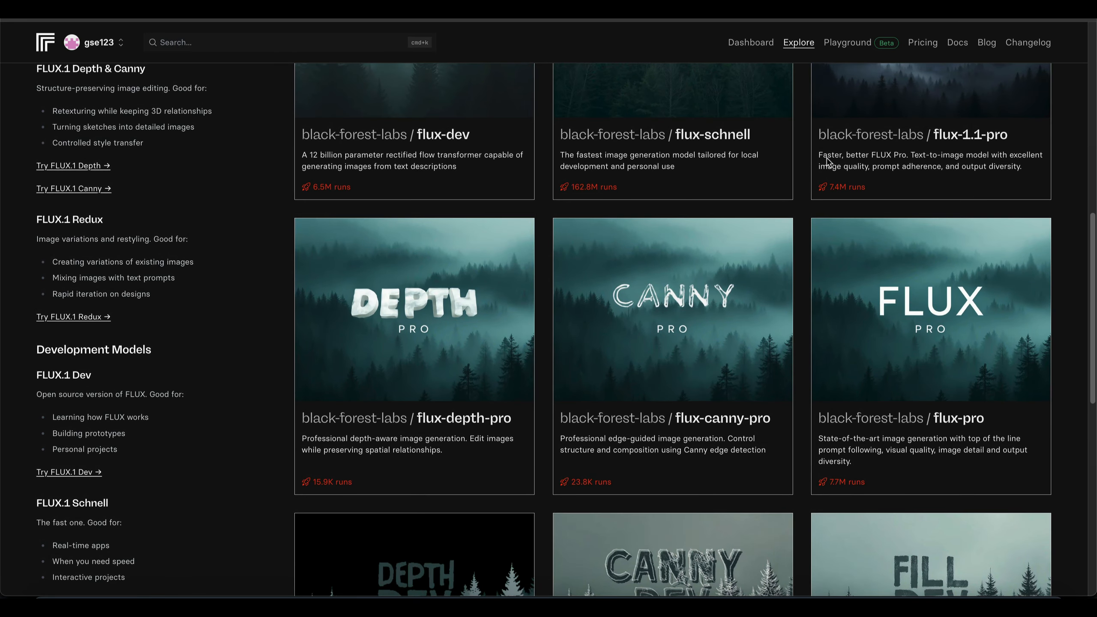
scroll(826, 161, "up", 4)
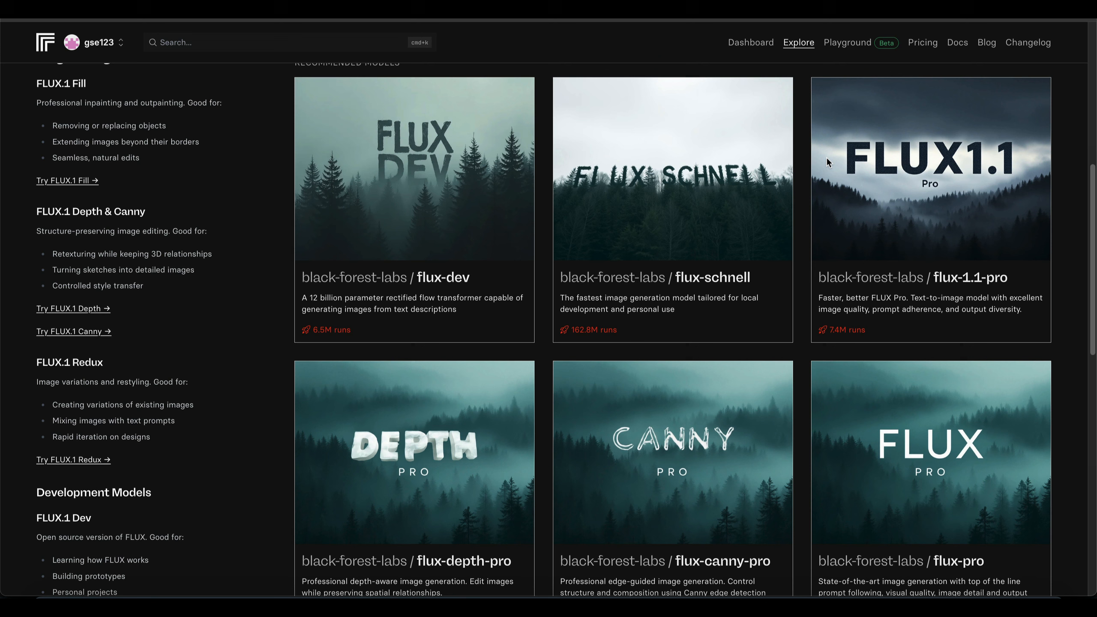
left_click(935, 202)
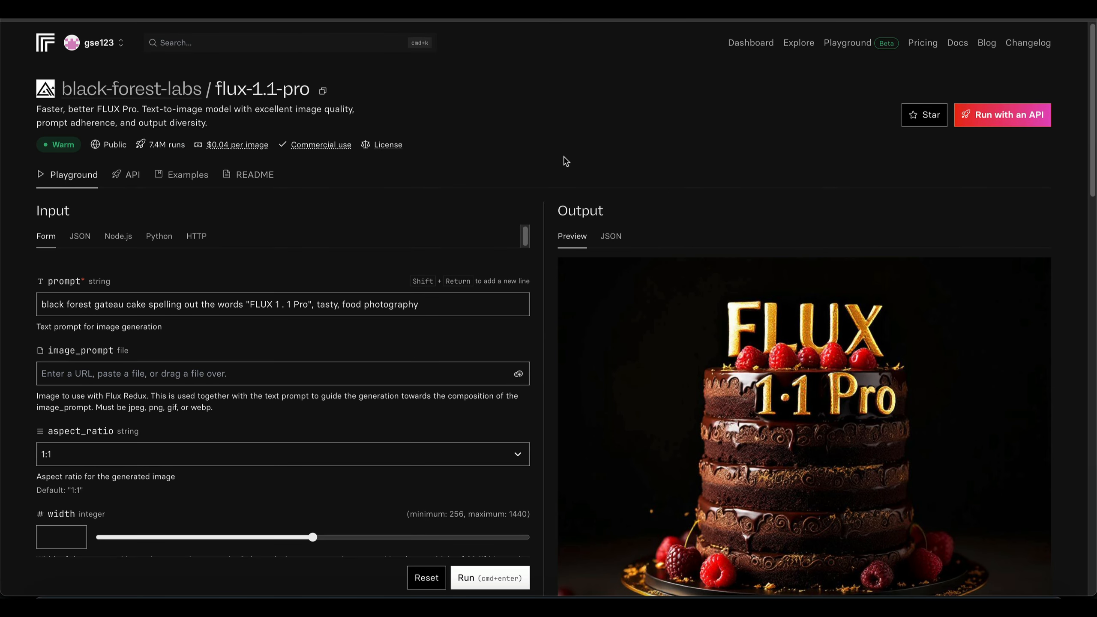
- Replace the prompt with a heart shaped piece of amber leaning on rustic cut wood, scattered rose petals, dark room, and window sunlight making it glow softly
scroll(566, 162, "down", 2)
scroll(565, 161, "up", 1)
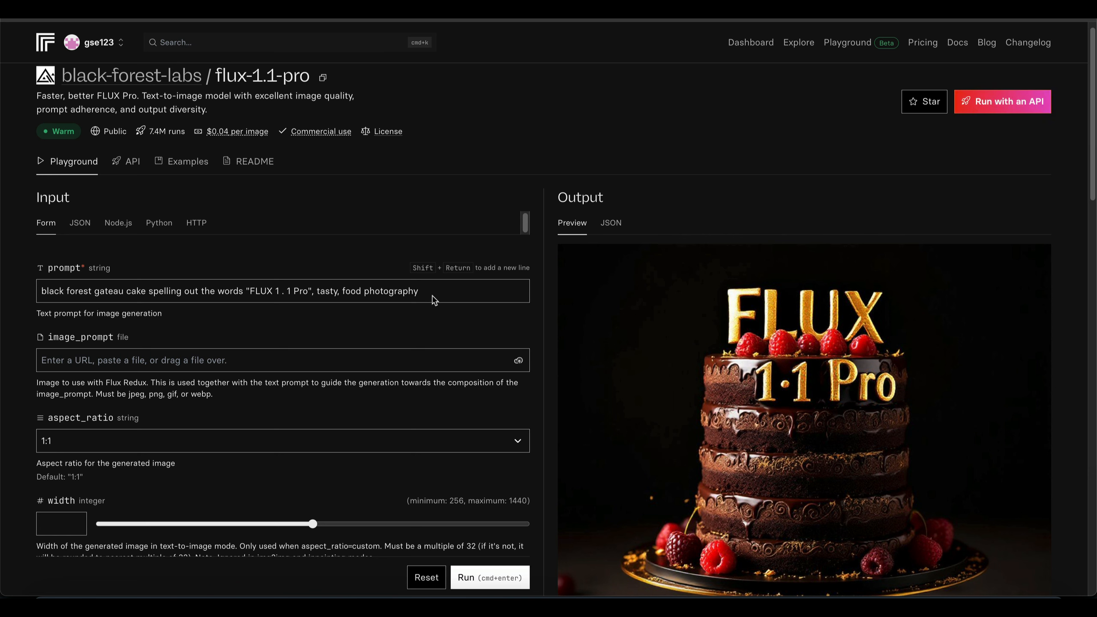
left_click_drag(434, 291, 40, 290)
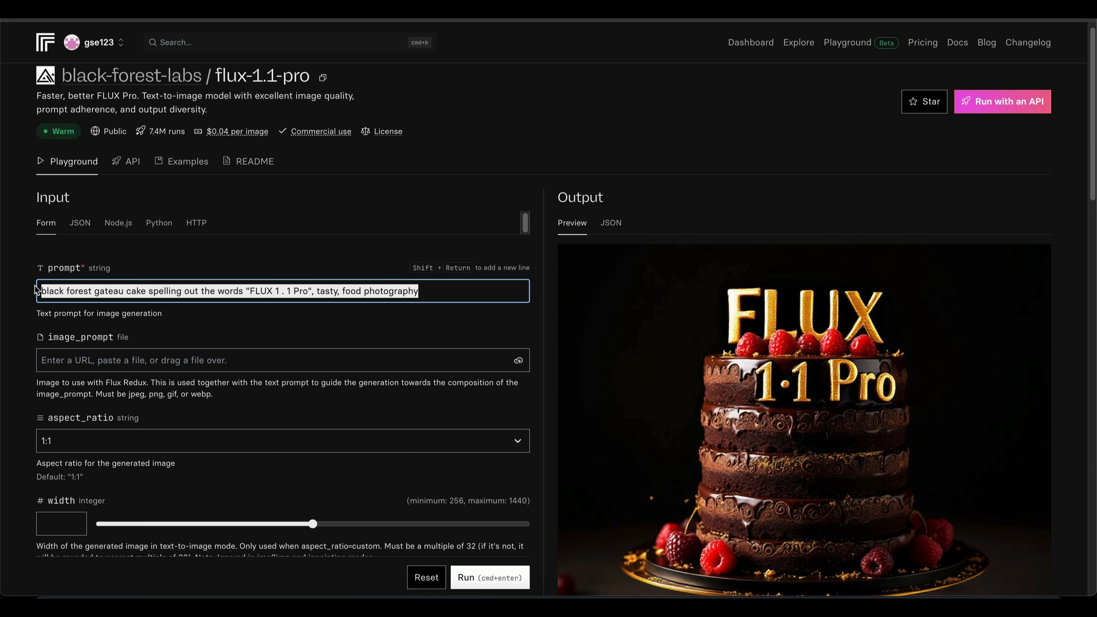
type("a heart shaped piece of amber, which is leaning on the surface of a rustic piece of cut wood, and surrounded by scattered rose petals. the room is dark, apart from sunlight from a distant window hitting the amber, causing it to glow softly")
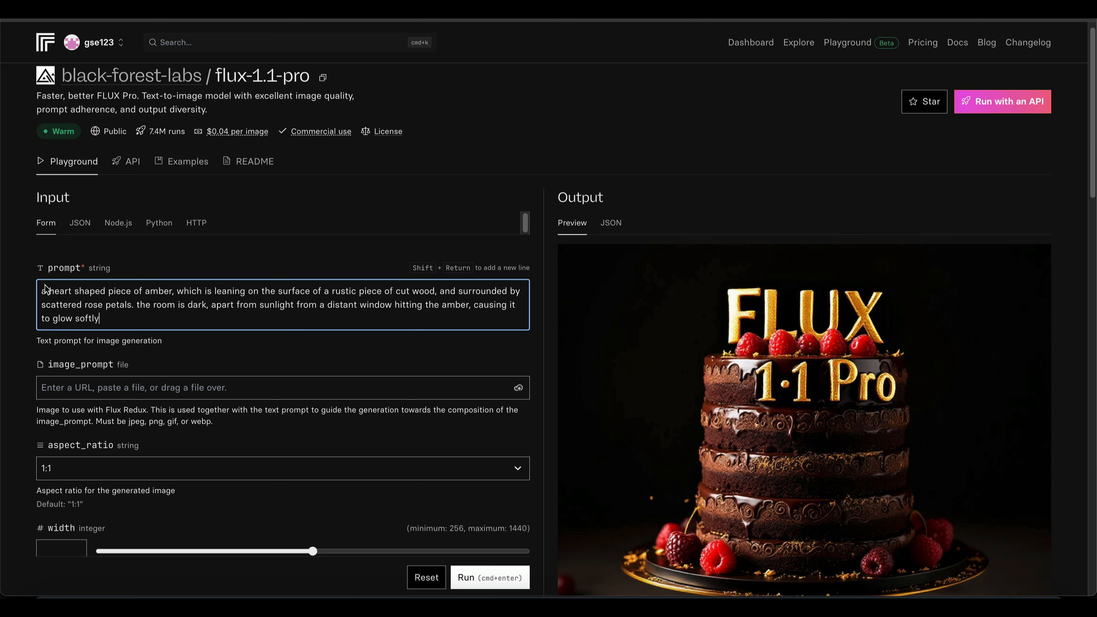
type(".")
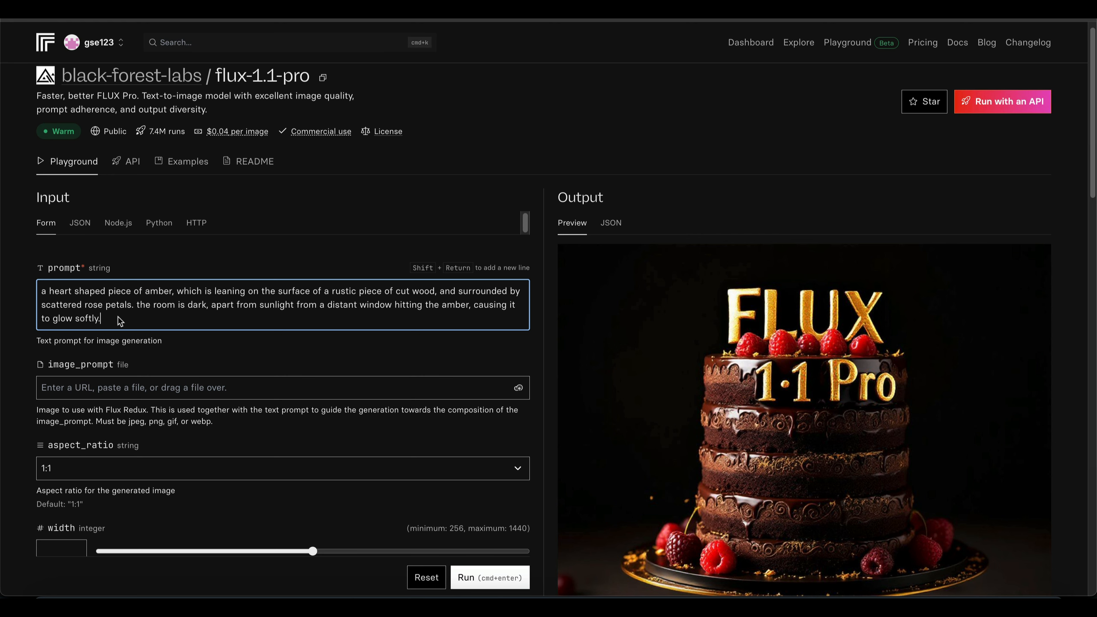
- Set the aspect ratio of the generated image to 3:2
scroll(119, 320, "down", 2)
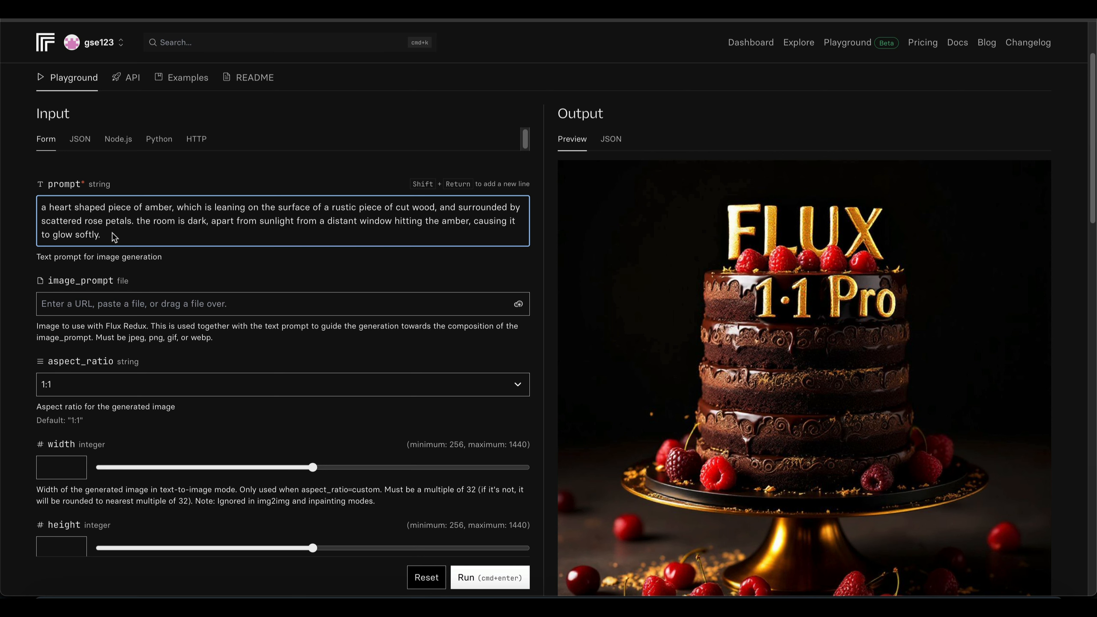
scroll(198, 250, "down", 1)
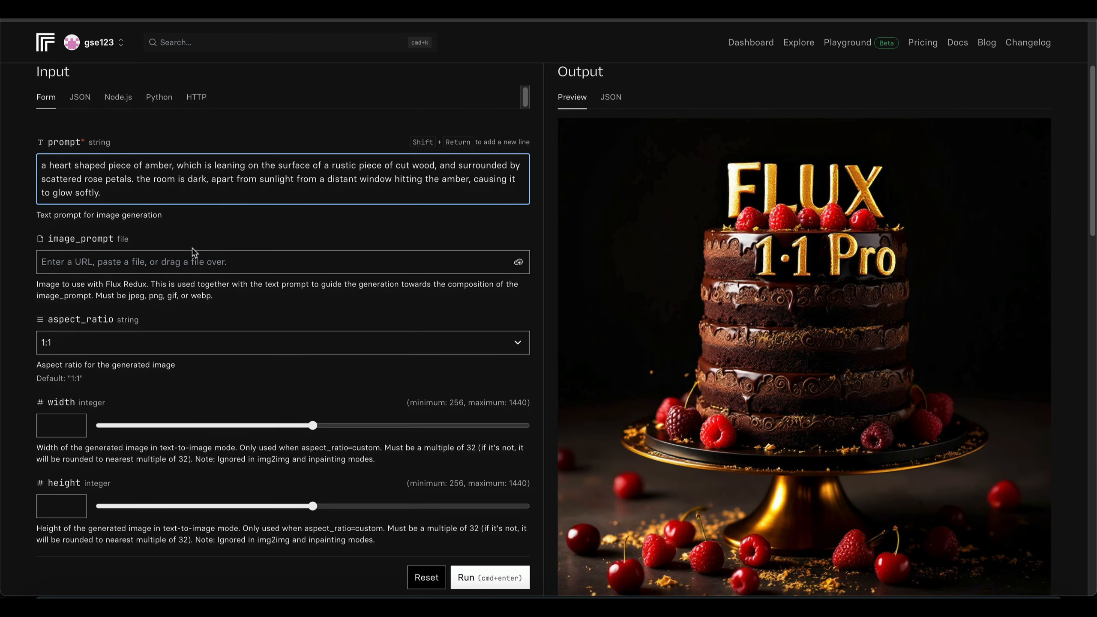
scroll(194, 253, "down", 1)
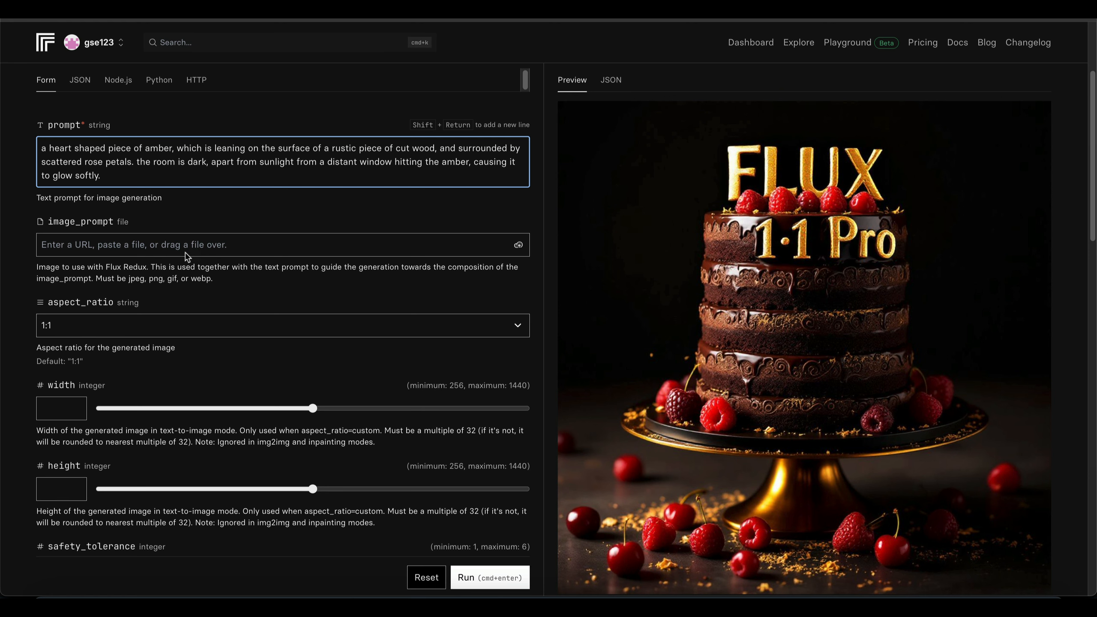
left_click(177, 327)
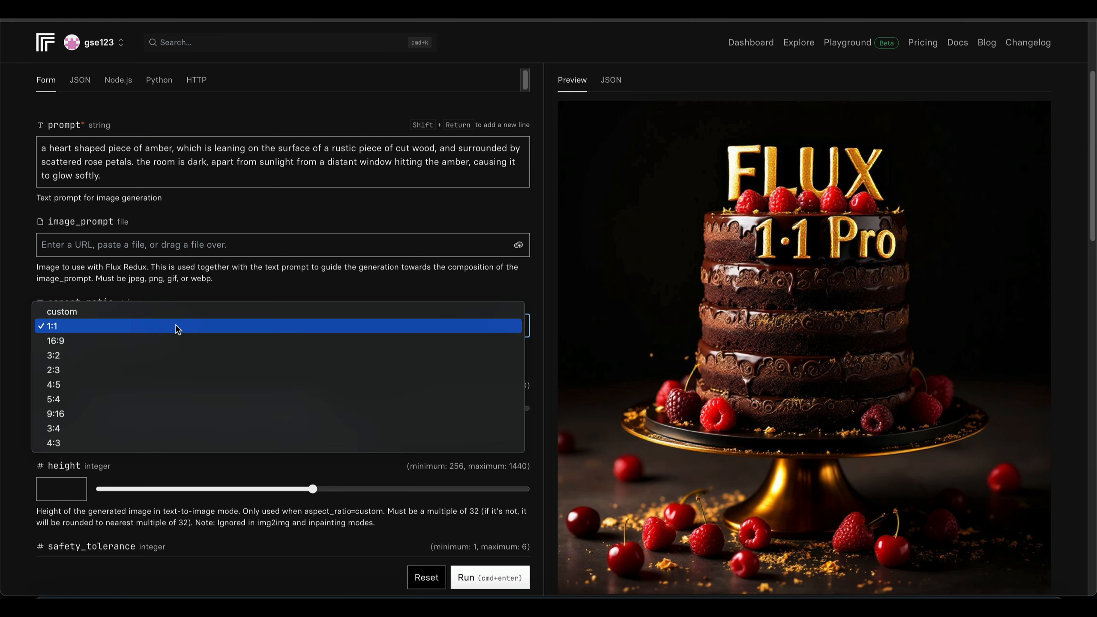
left_click(162, 354)
- Turn off prompt upsampling so the prompt is not modified automatically
scroll(173, 294, "down", 5)
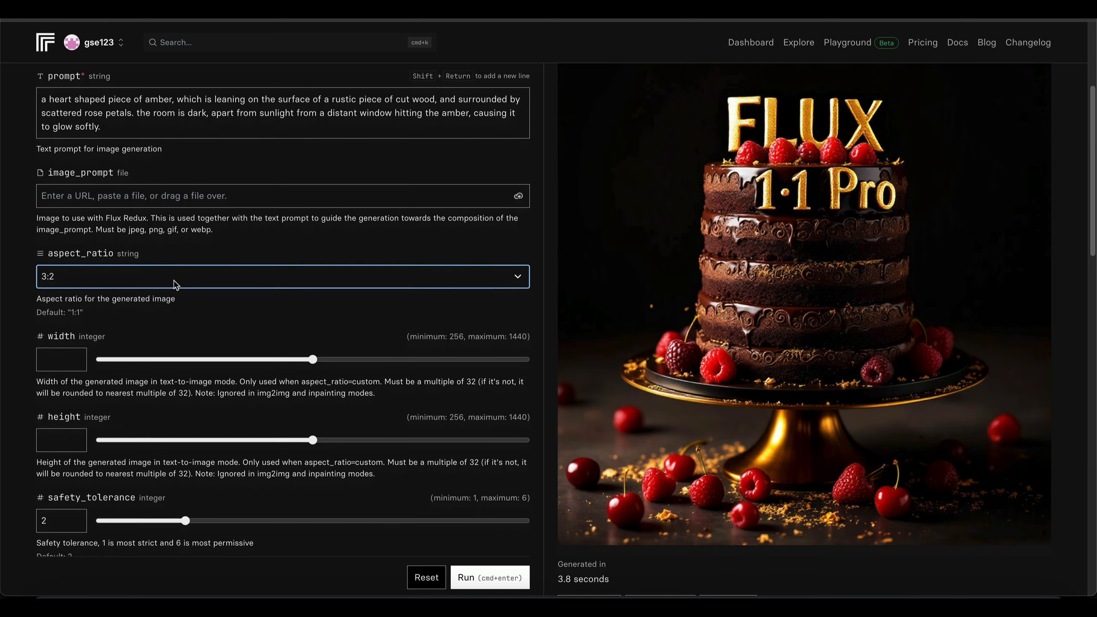
scroll(175, 286, "down", 2)
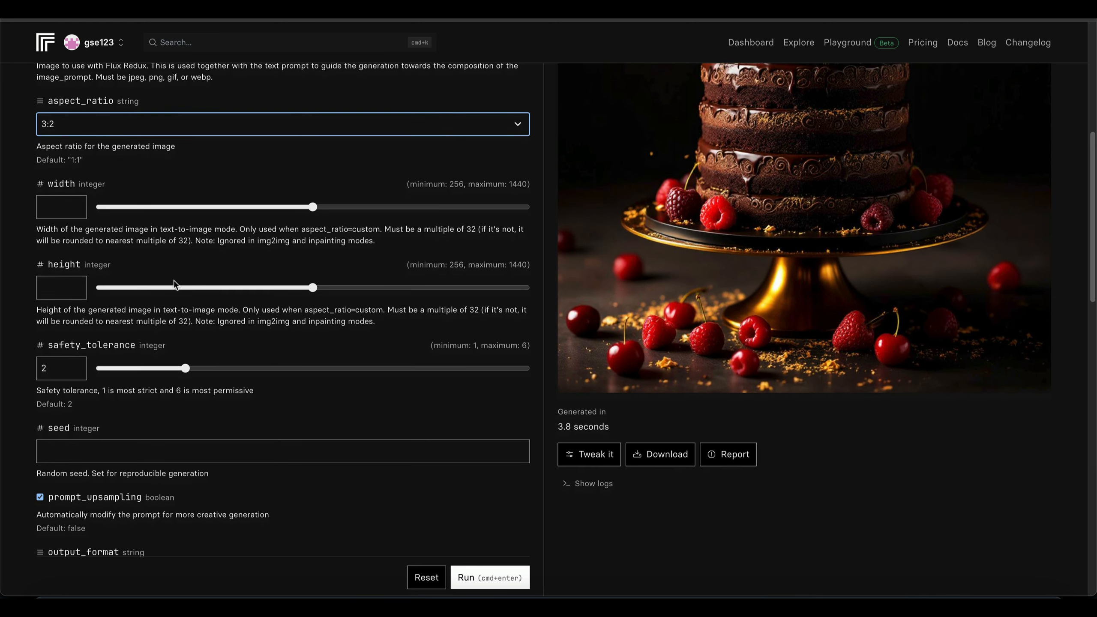
scroll(120, 299, "down", 2)
scroll(120, 299, "down", 1)
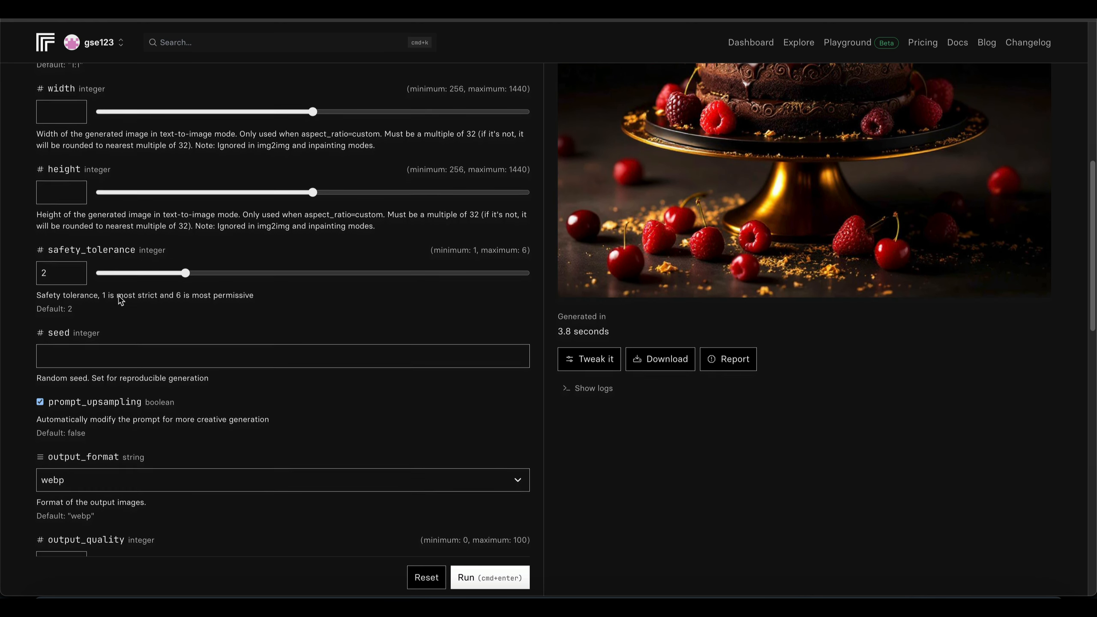
left_click(40, 402)
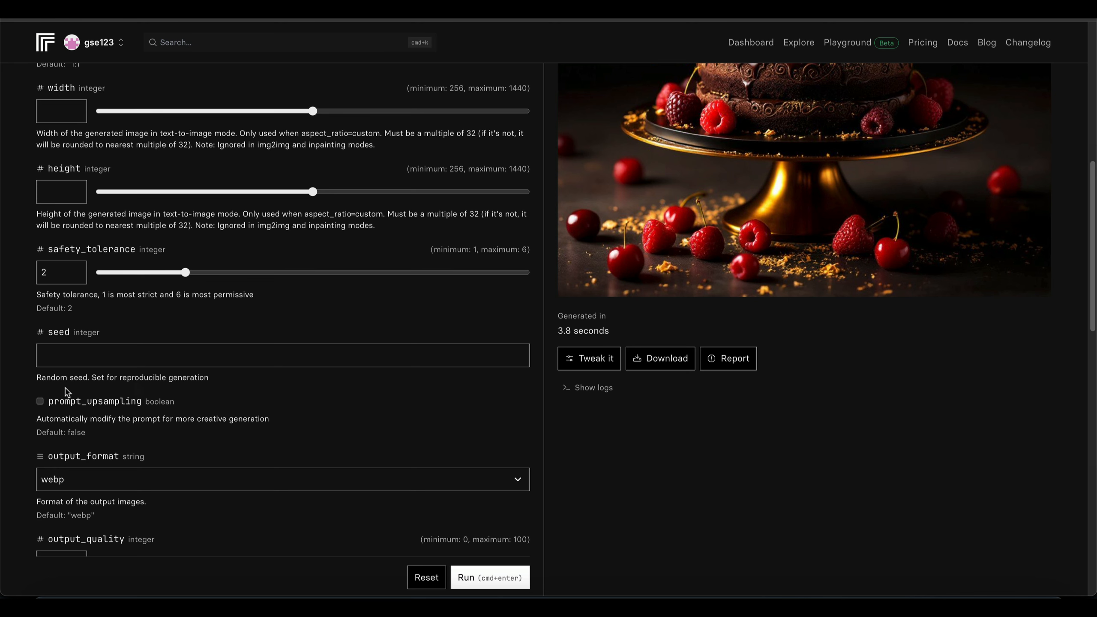
scroll(126, 416, "up", 7)
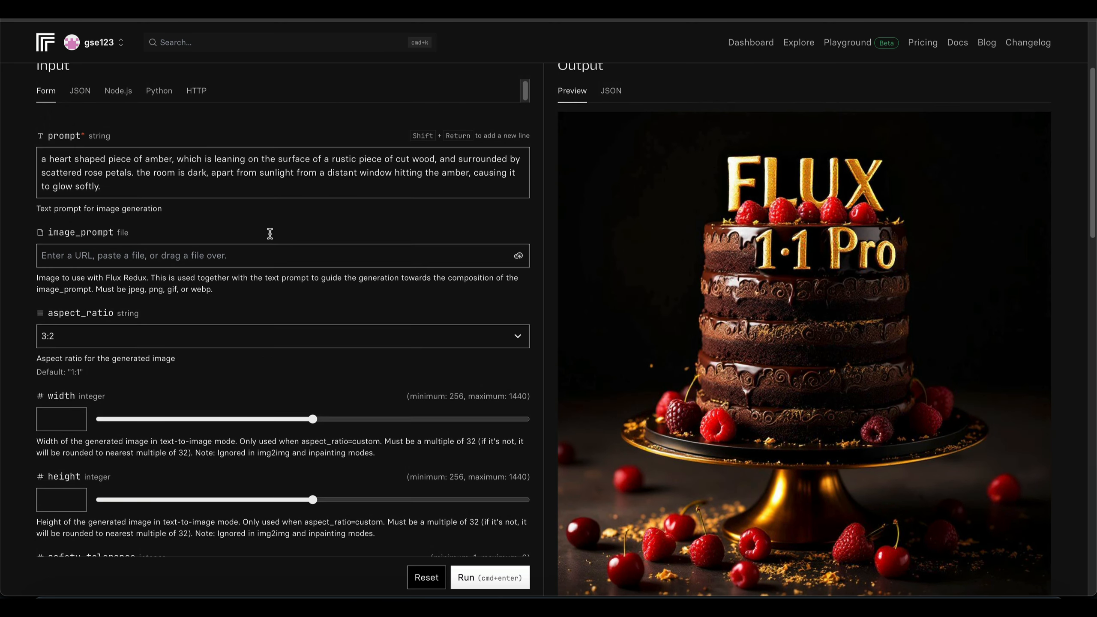
- Set the output quality to 90 and run the model to generate the amber heart image
scroll(269, 236, "down", 13)
scroll(162, 179, "up", 1)
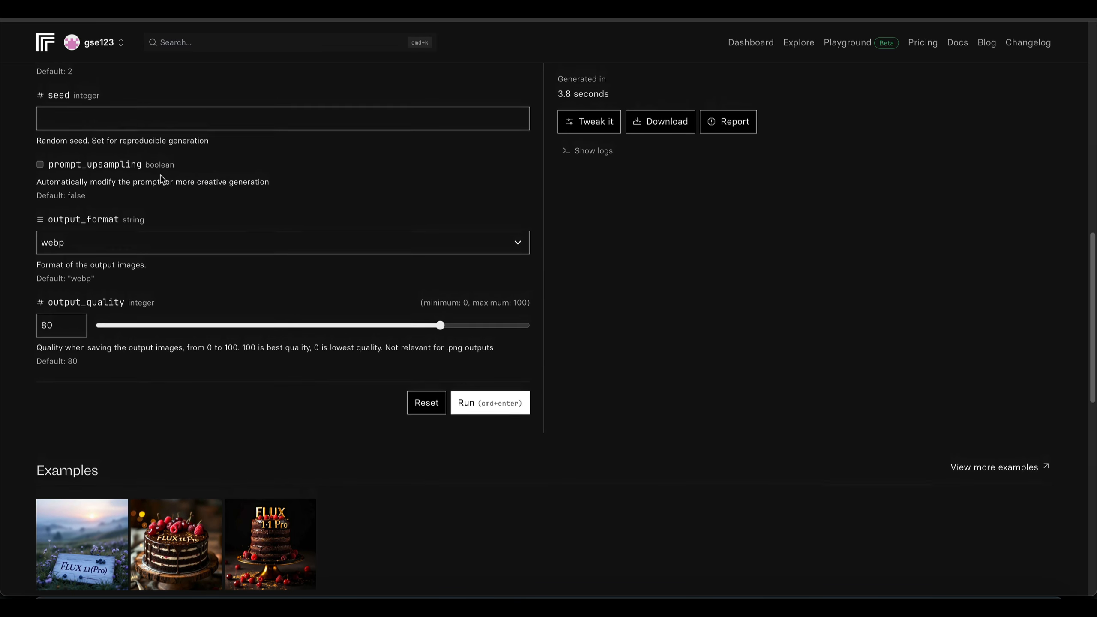
scroll(168, 177, "up", 11)
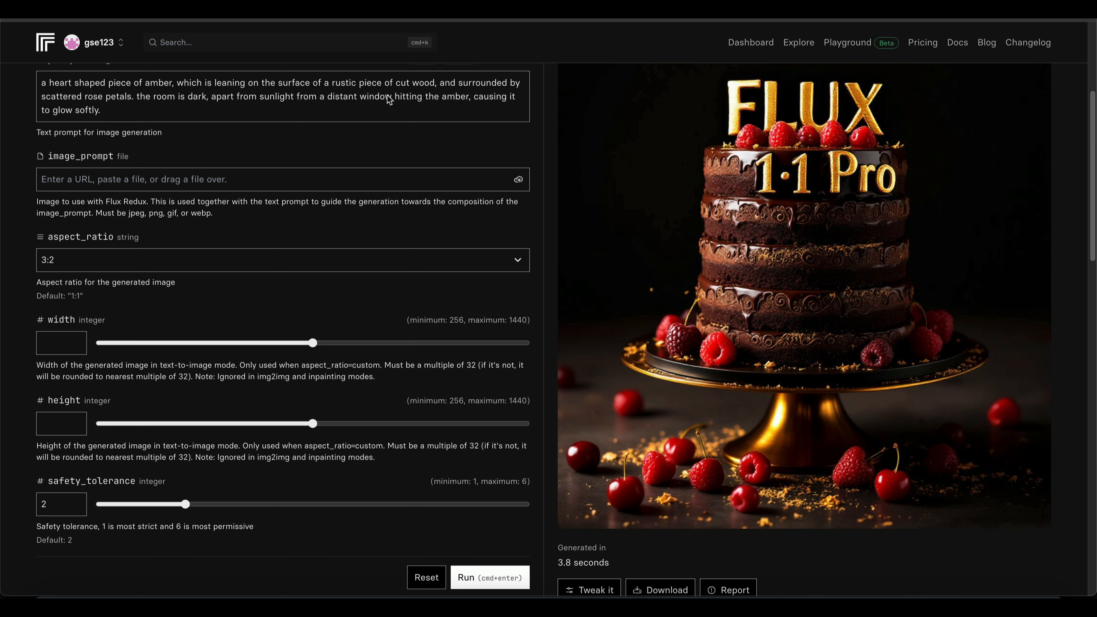
scroll(75, 95, "up", 1)
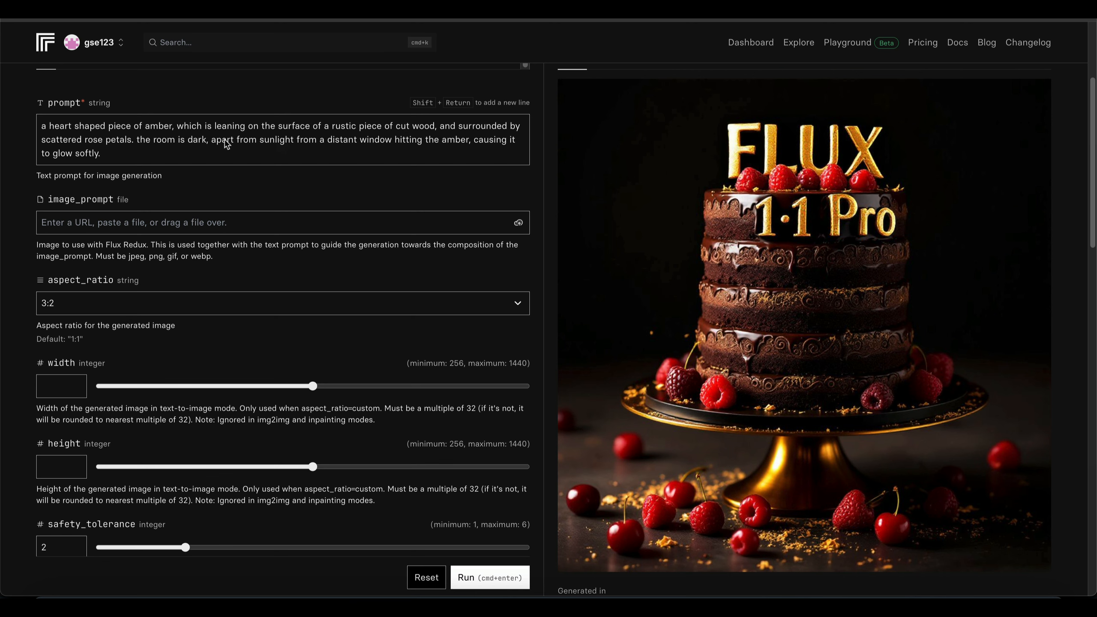
scroll(319, 145, "down", 10)
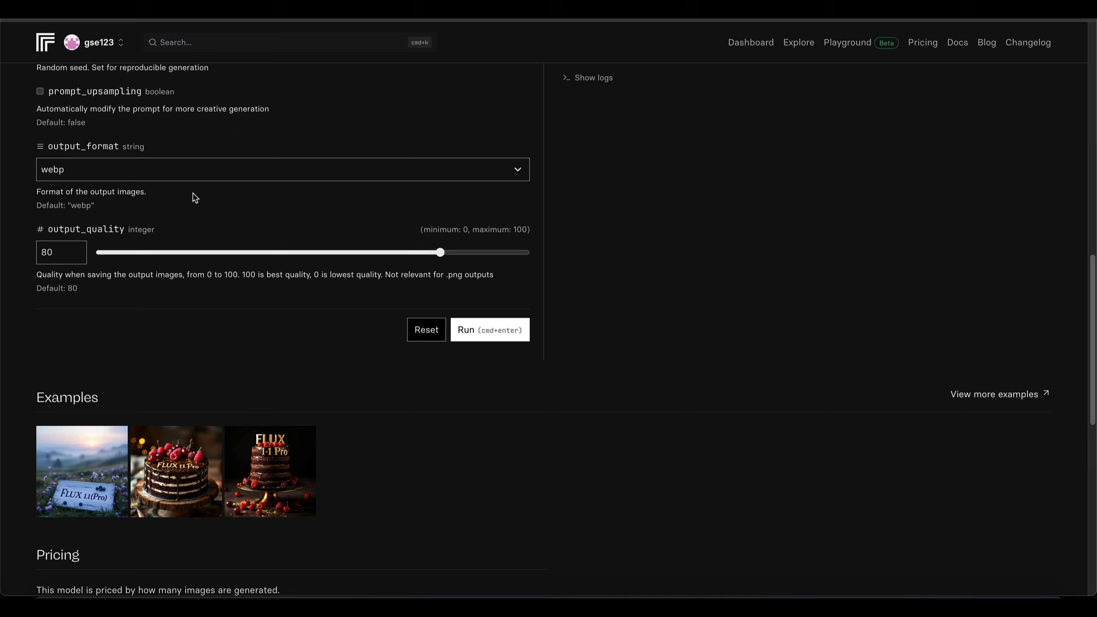
left_click_drag(441, 252, 482, 255)
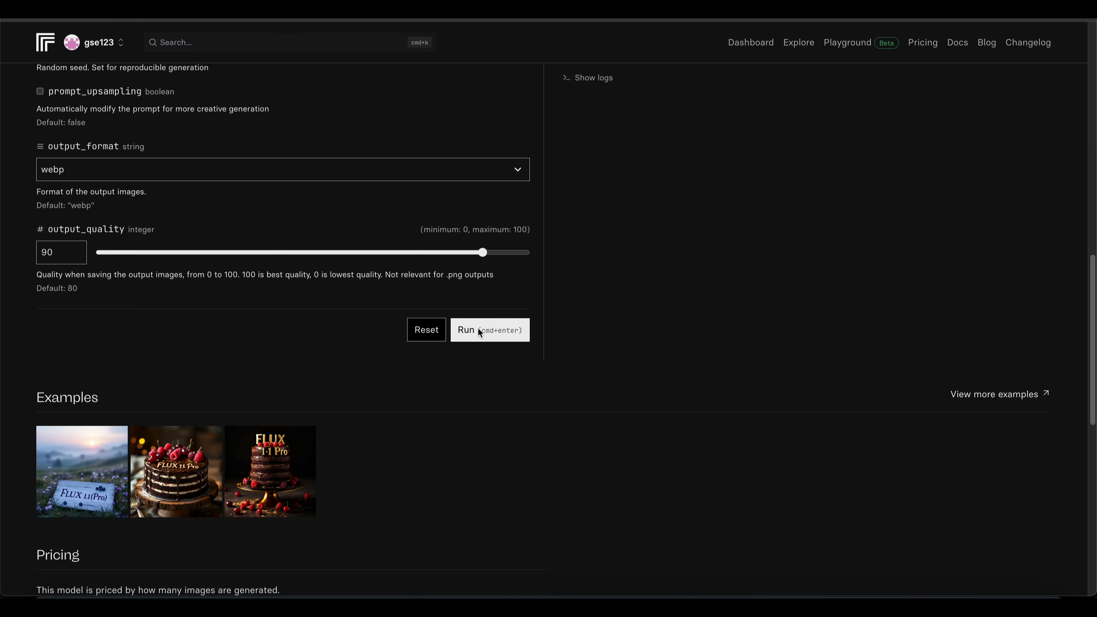
left_click(479, 330)
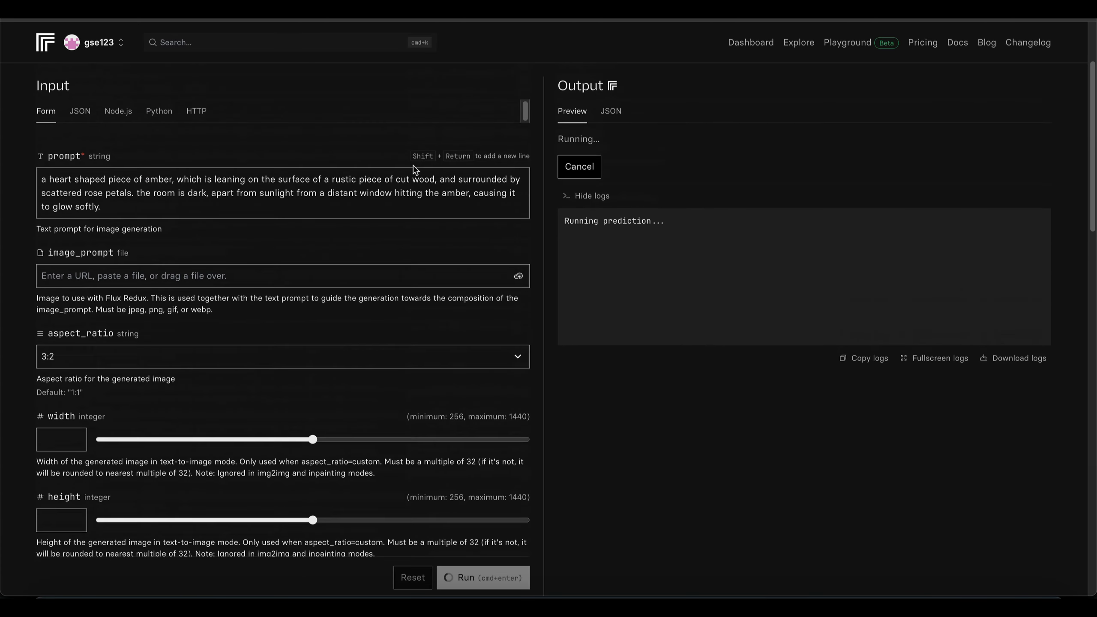
- Download the generated image of the amber heart on the wood slice
scroll(416, 170, "up", 3)
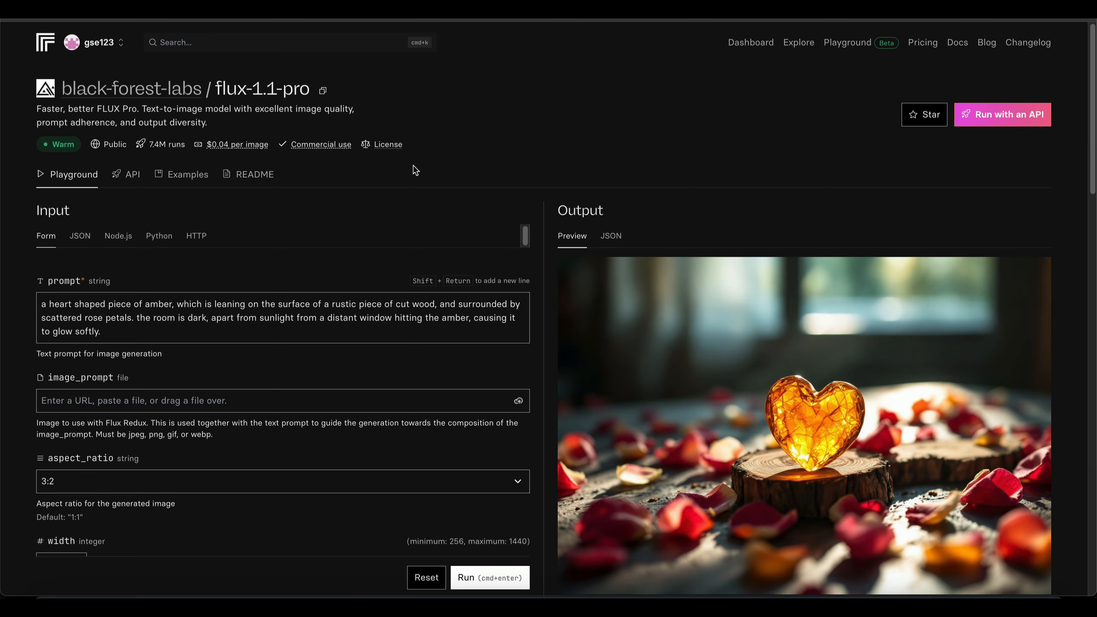
scroll(415, 170, "down", 4)
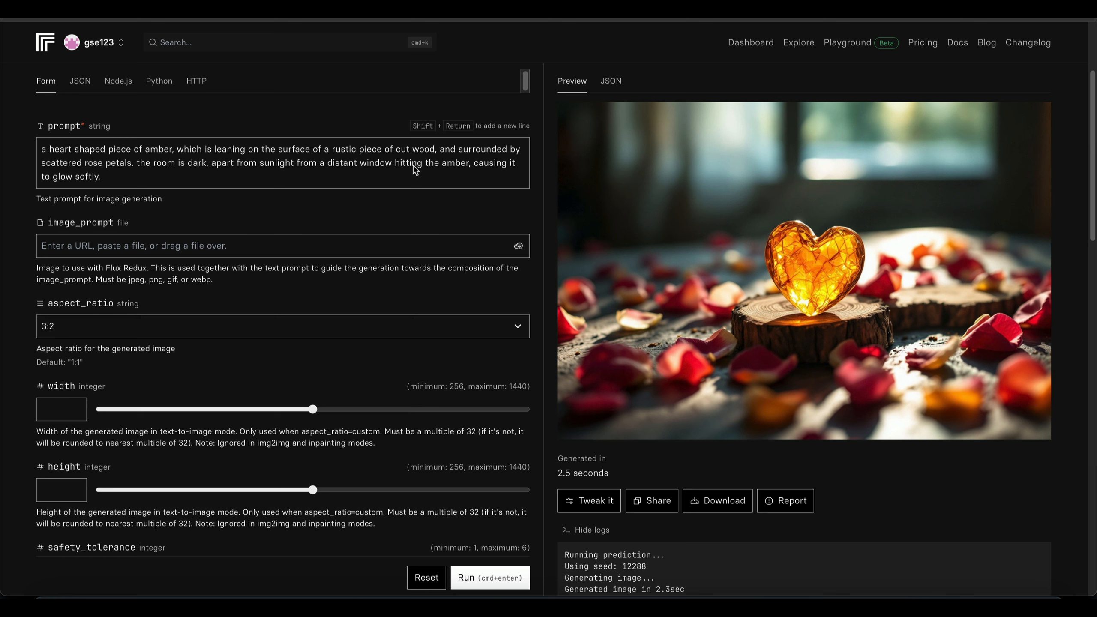
left_click(740, 501)
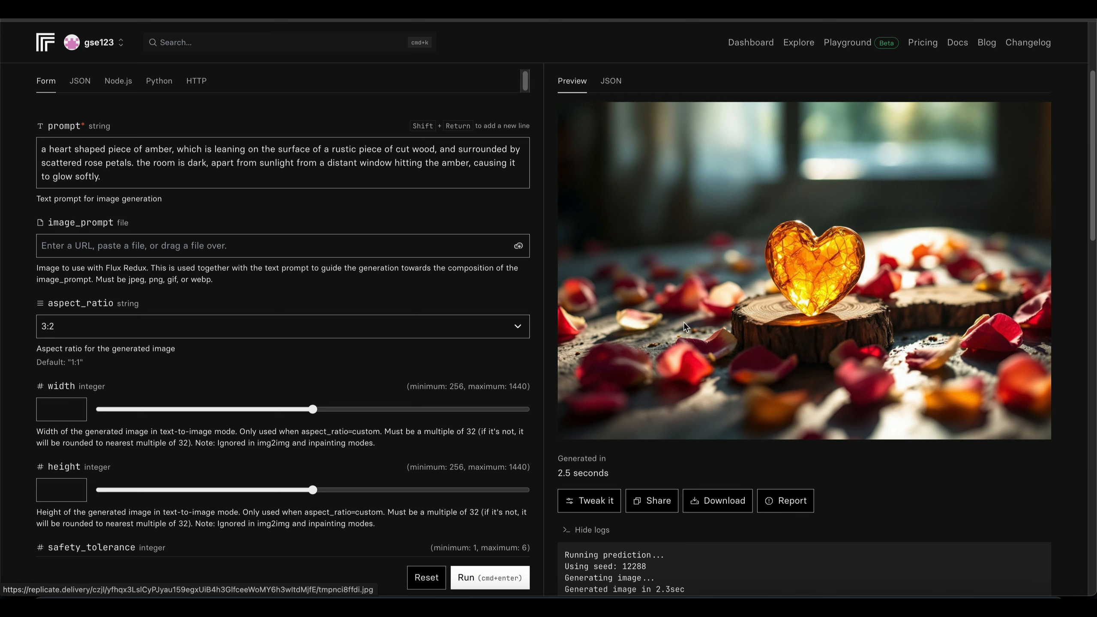
- Insert "close up photo of" before "heart shaped piece of amber" at the start of the prompt
left_click(164, 150)
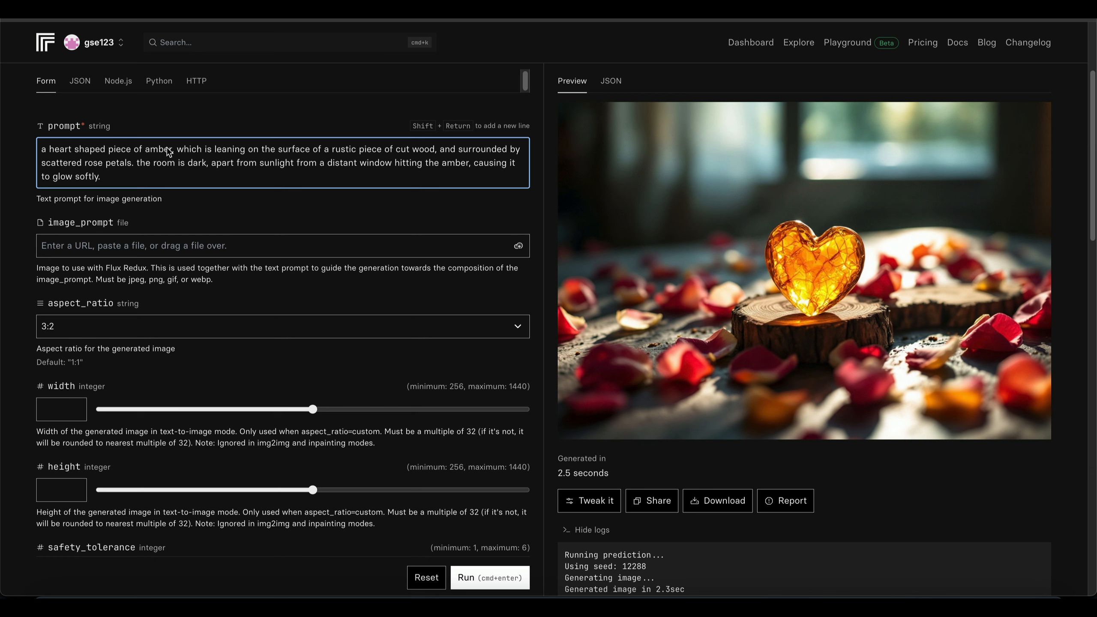
left_click(50, 150)
type("close up ")
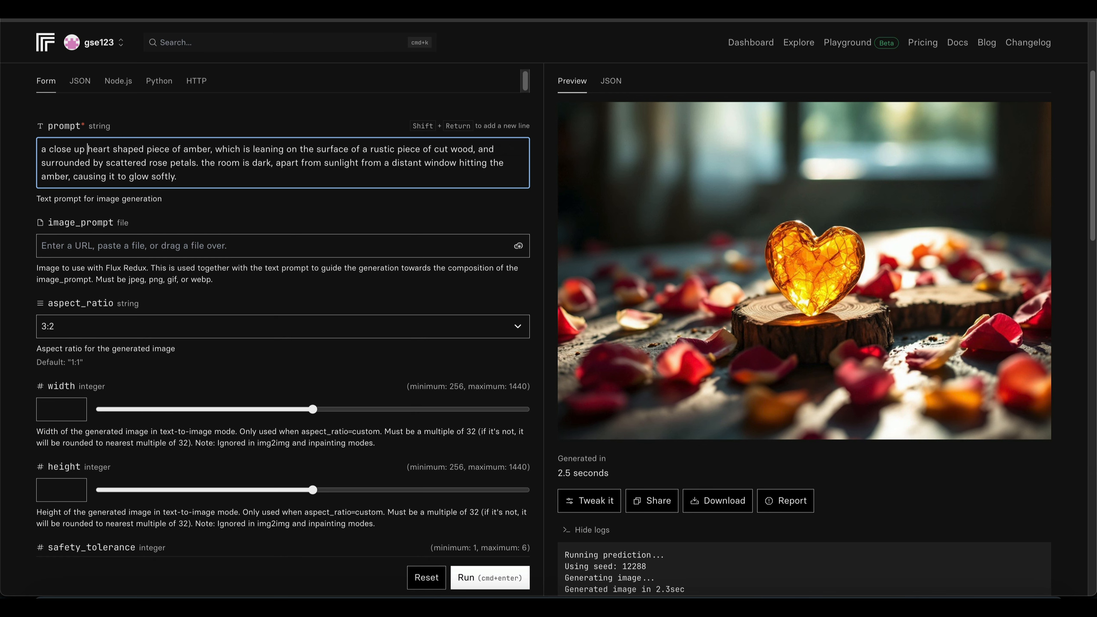
type("photo")
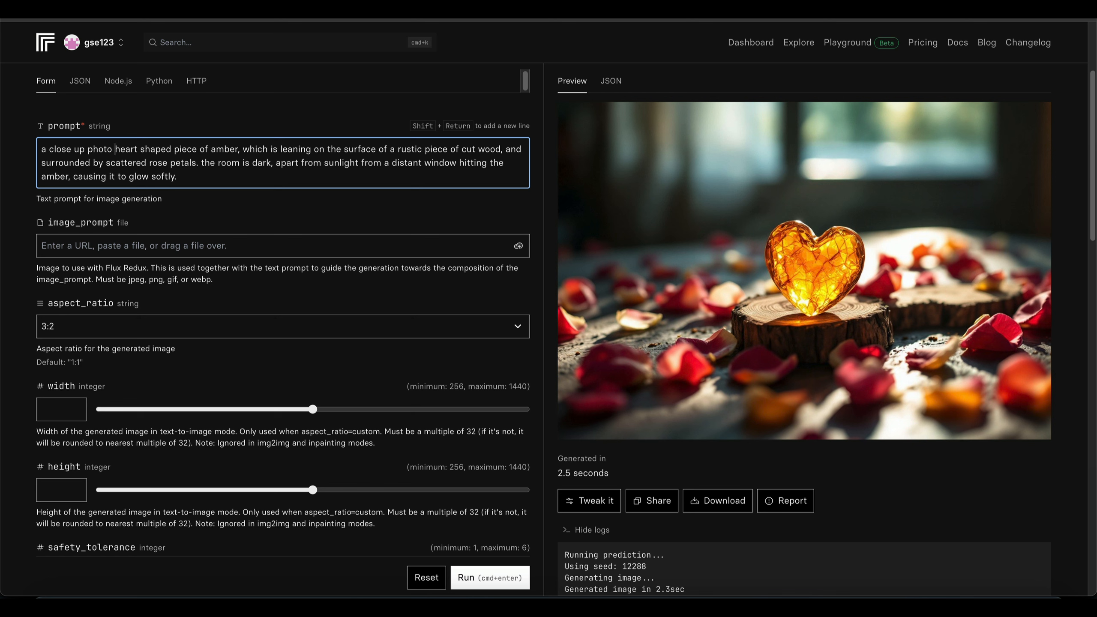
type(" of")
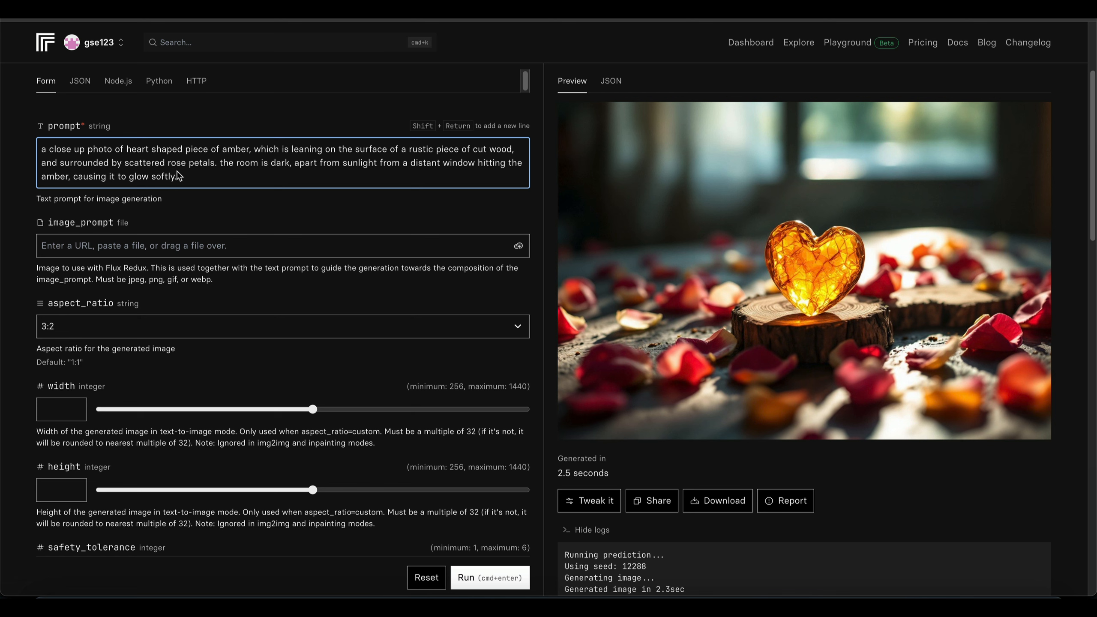
- Add "pink" before "rose petals" in the prompt and generate a new image
left_click(169, 163)
type("pink")
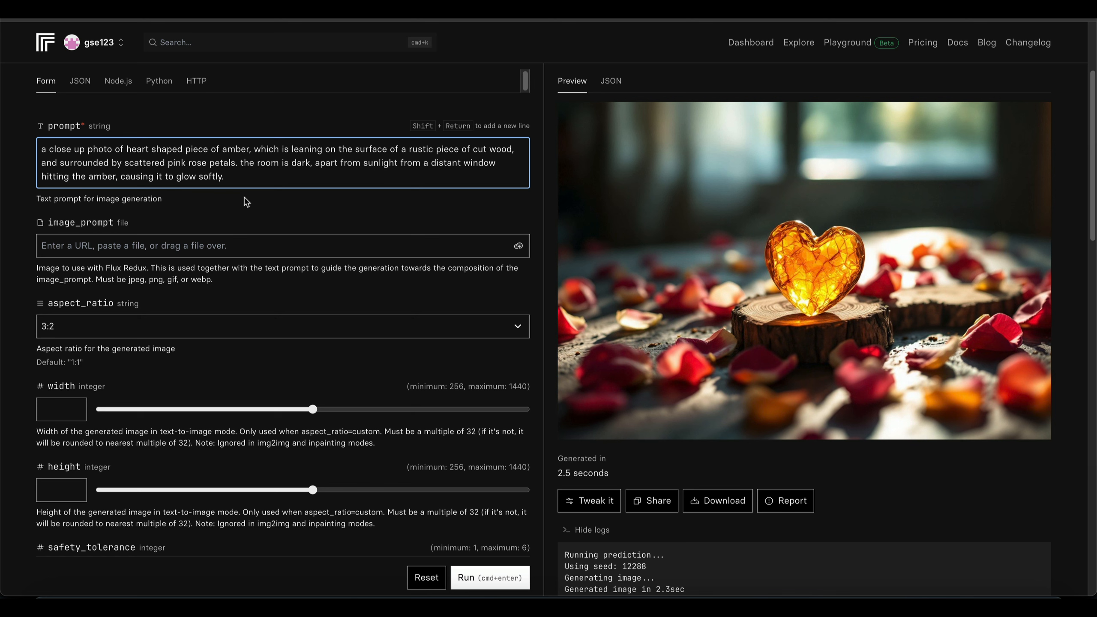
left_click(496, 578)
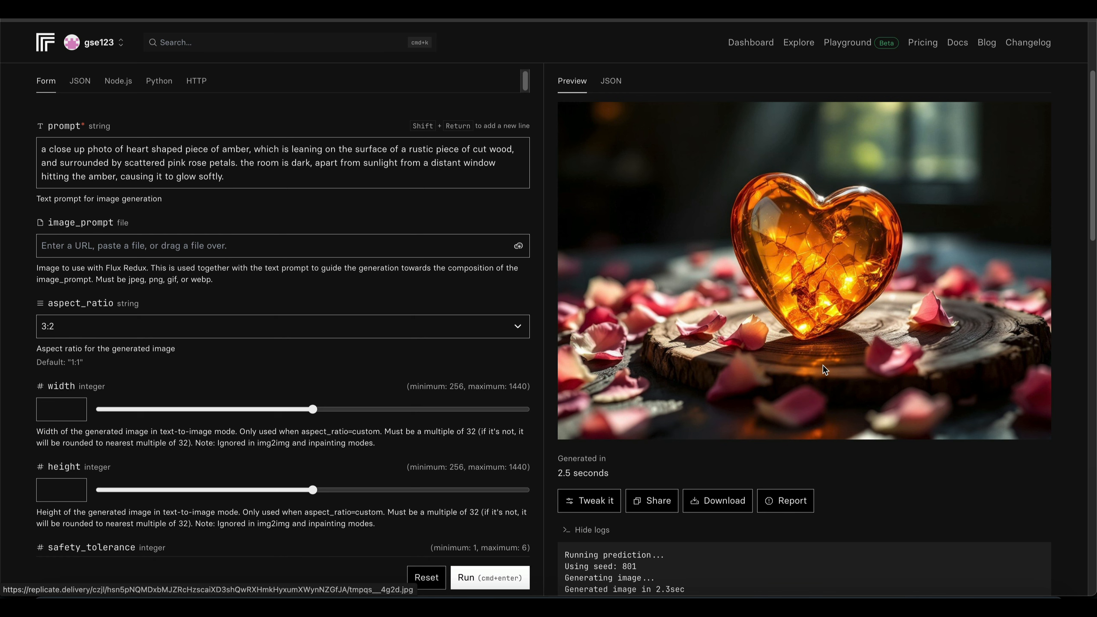
- Append "with strong caustic light effect." to the end of the prompt
left_click(255, 184)
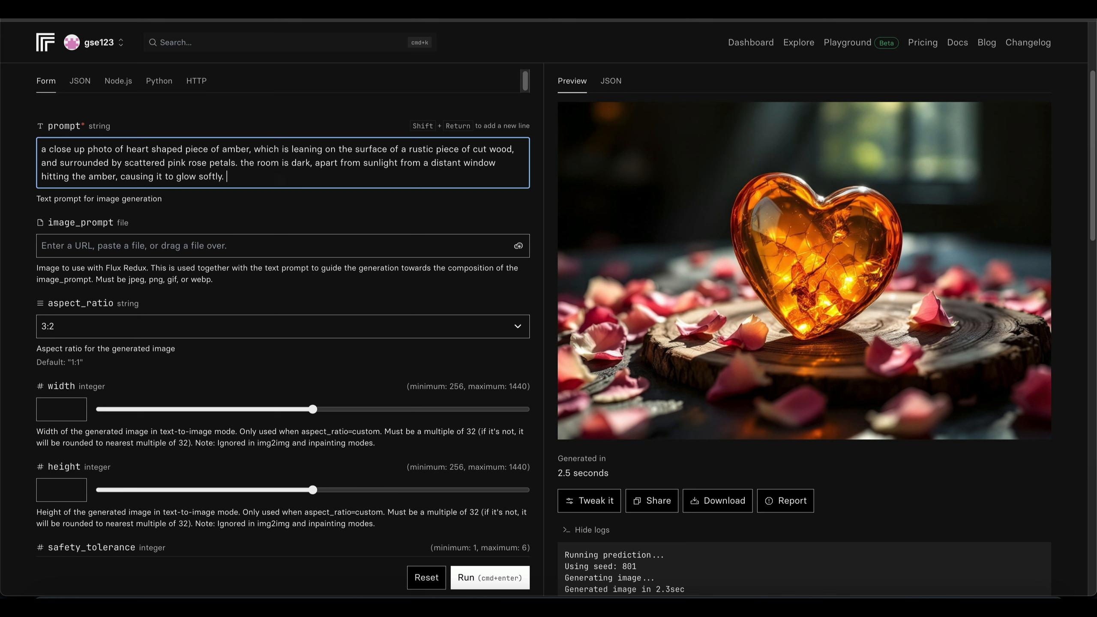
type("with strong caustic light effect.")
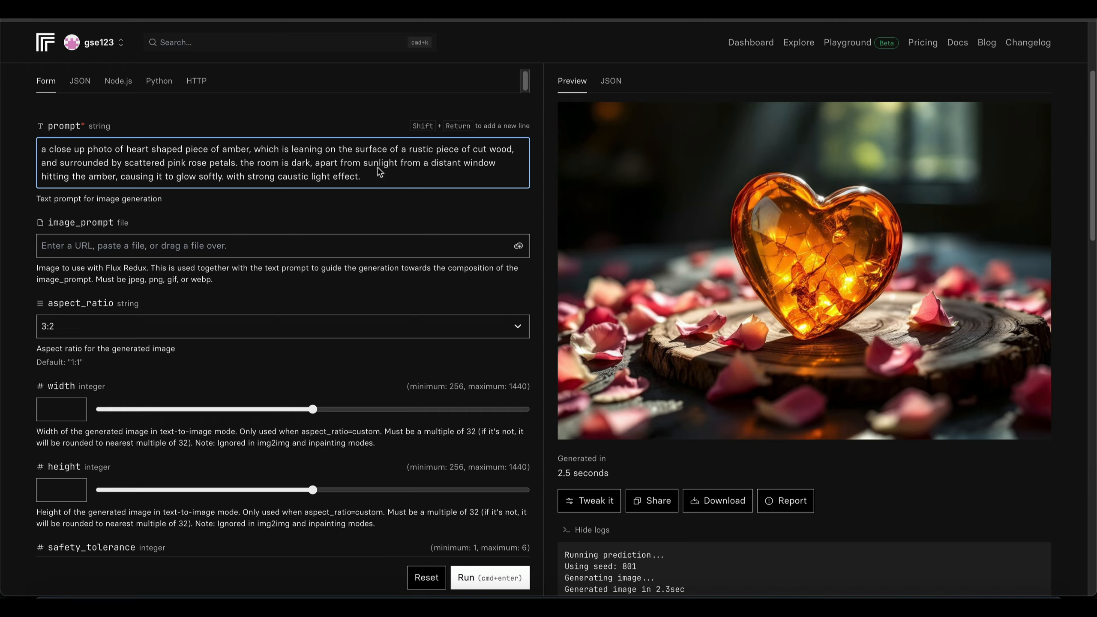
- Generate a new image from the prompt with the strong caustic light effect and download the result
scroll(379, 171, "up", 3)
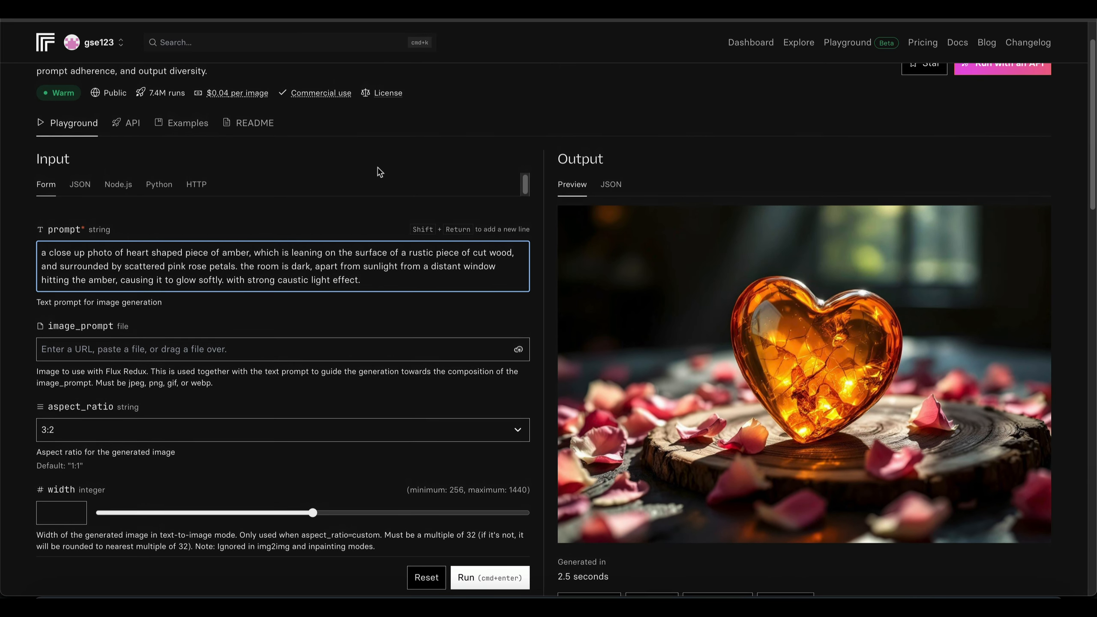
left_click(485, 574)
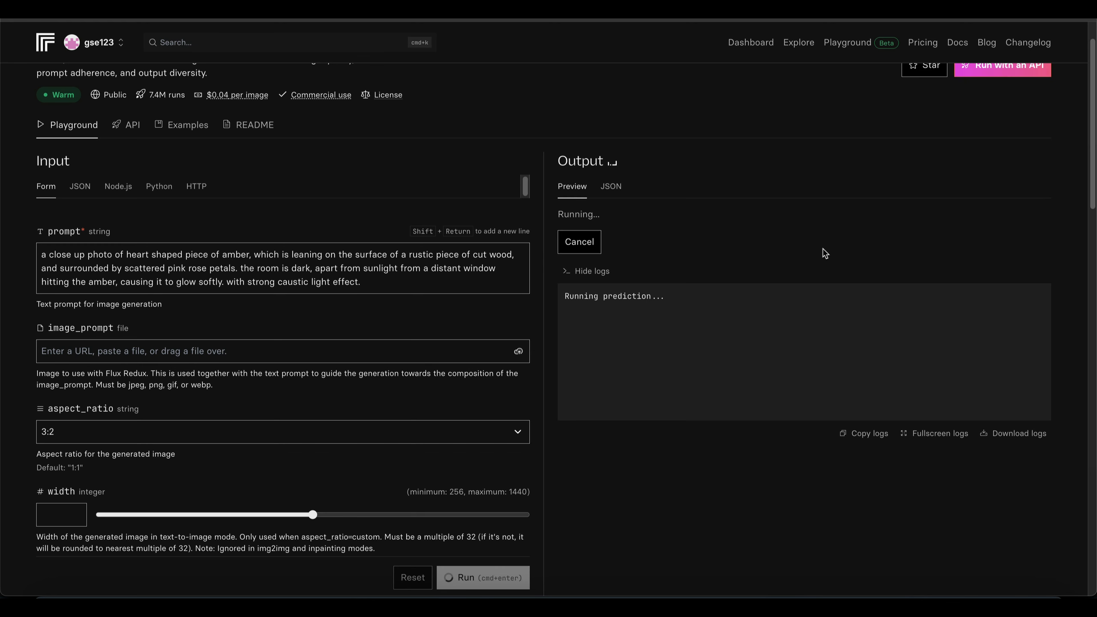
scroll(825, 253, "down", 1)
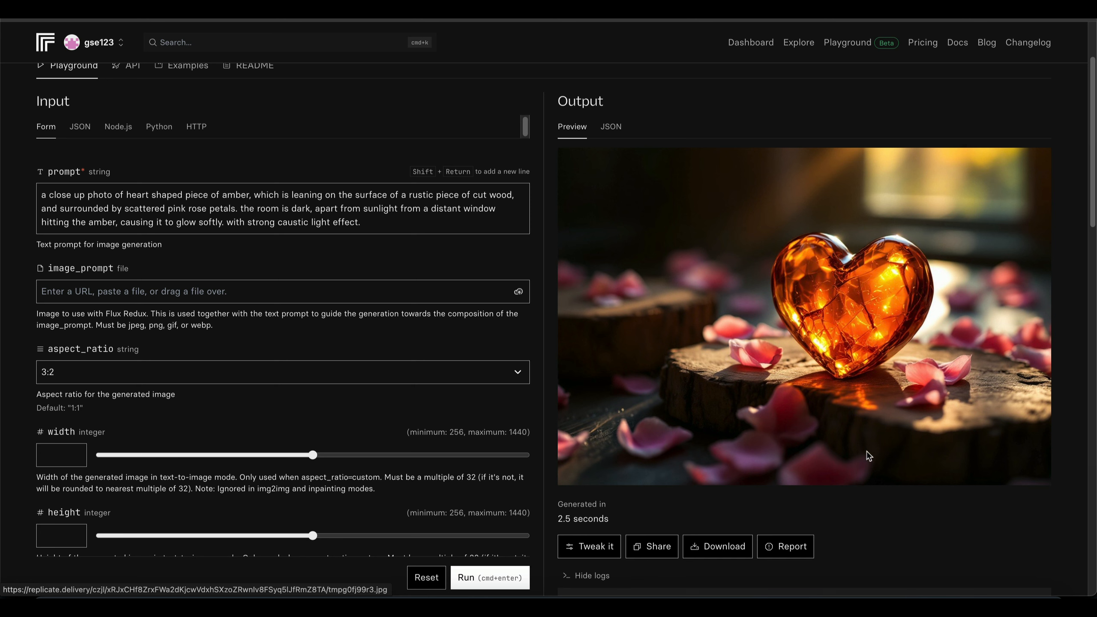
left_click(730, 548)
- Copy the whole amber heart prompt and open the flux-1.1-pro-ultra model from the black-forest-labs model list
left_click_drag(361, 222, 44, 185)
key("super+c")
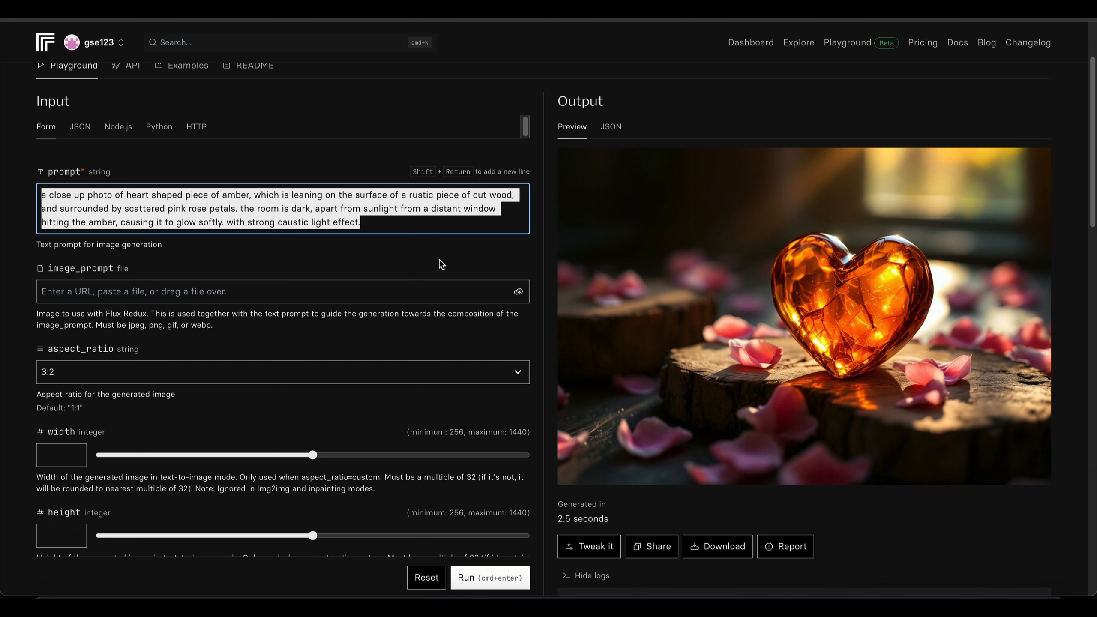
scroll(441, 262, "up", 3)
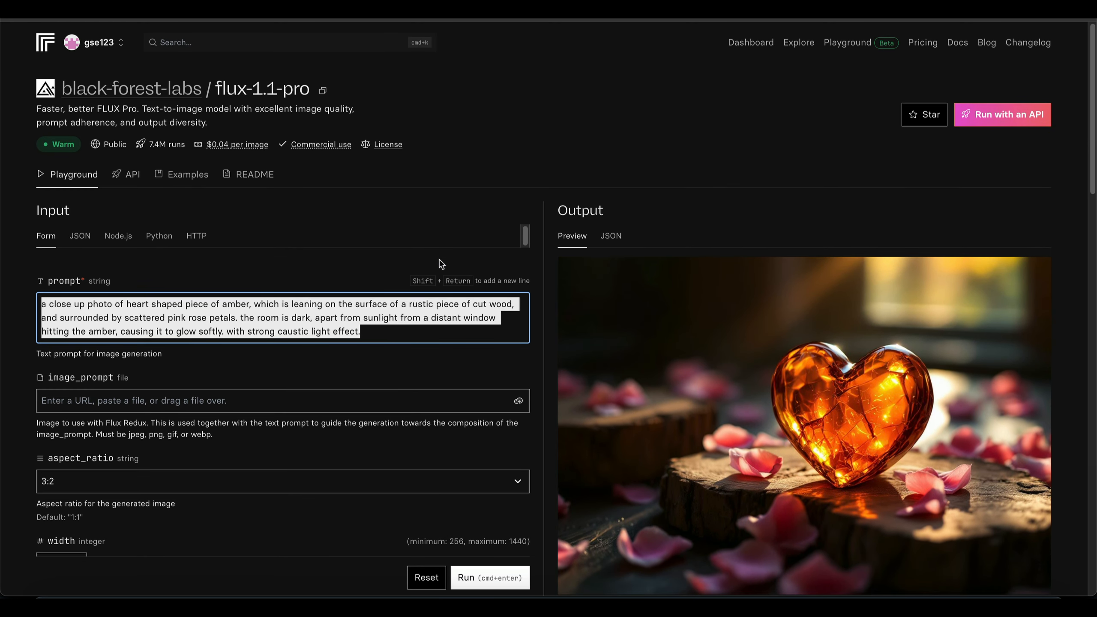
left_click(164, 89)
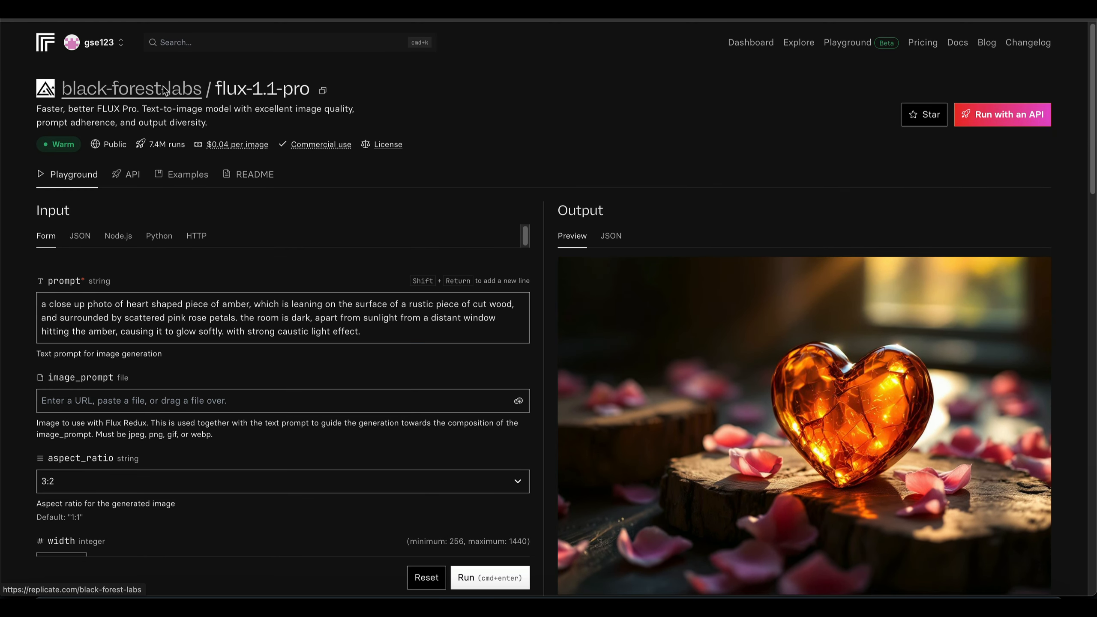
scroll(705, 339, "down", 3)
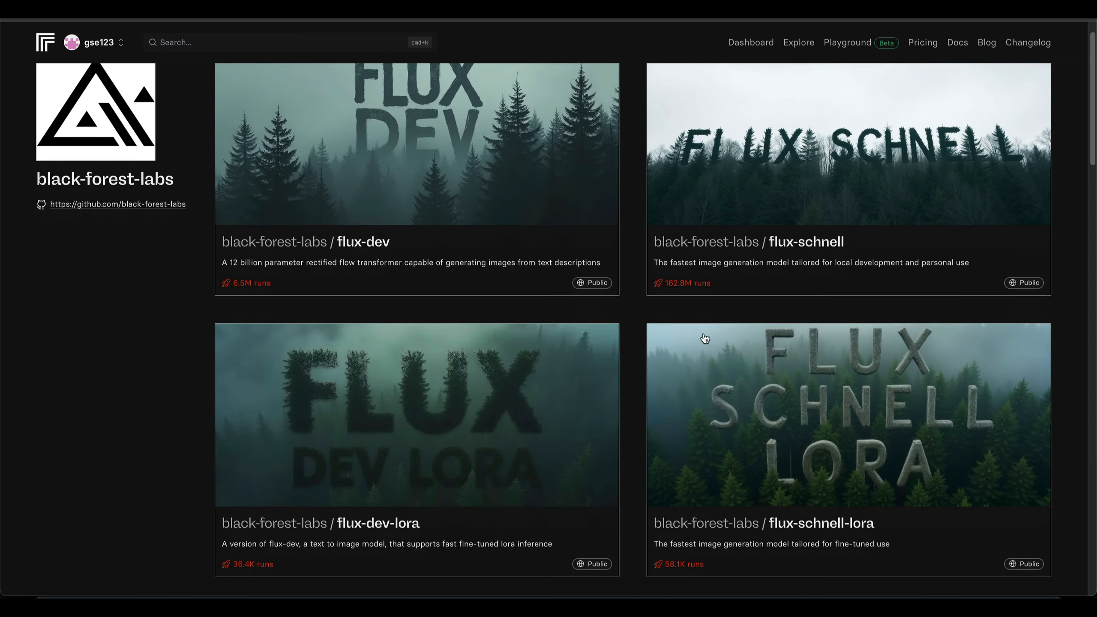
scroll(705, 339, "down", 5)
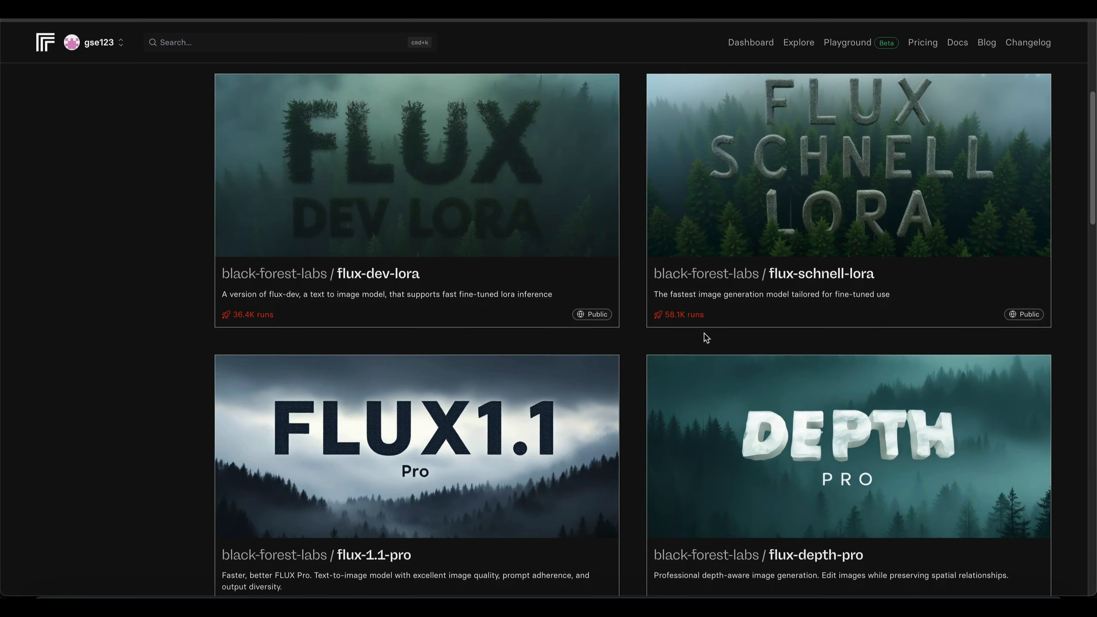
scroll(707, 337, "down", 13)
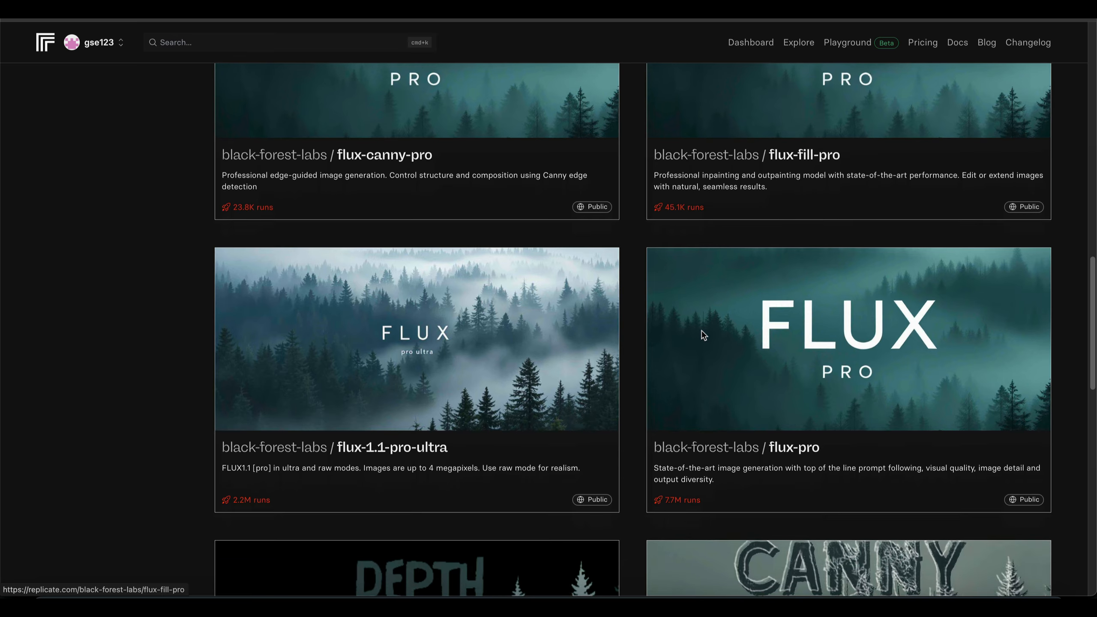
scroll(703, 336, "down", 3)
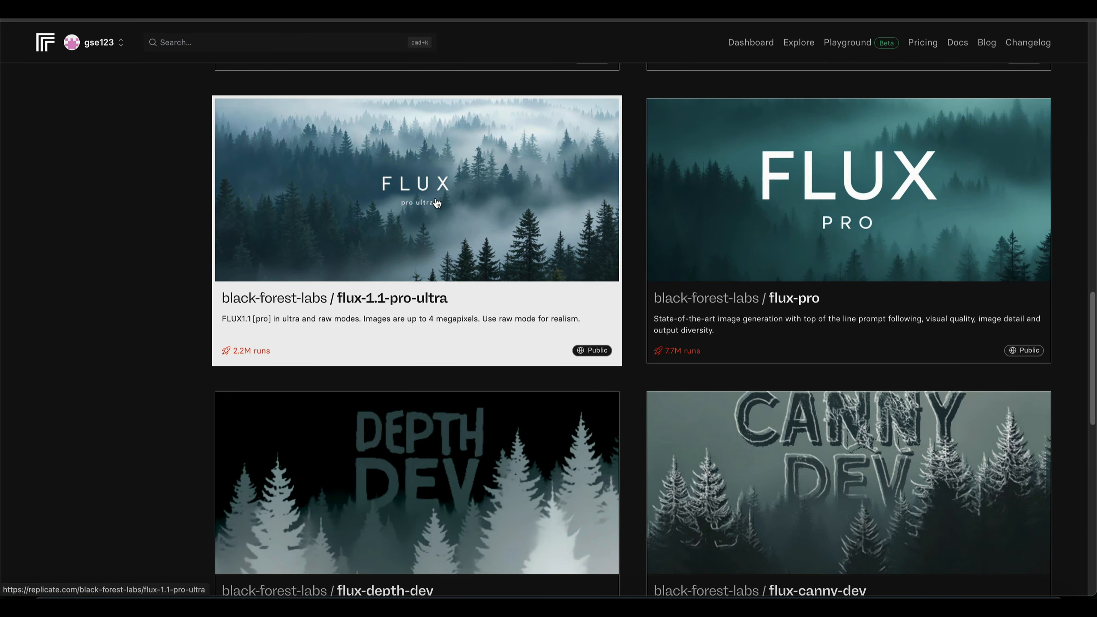
left_click(437, 203)
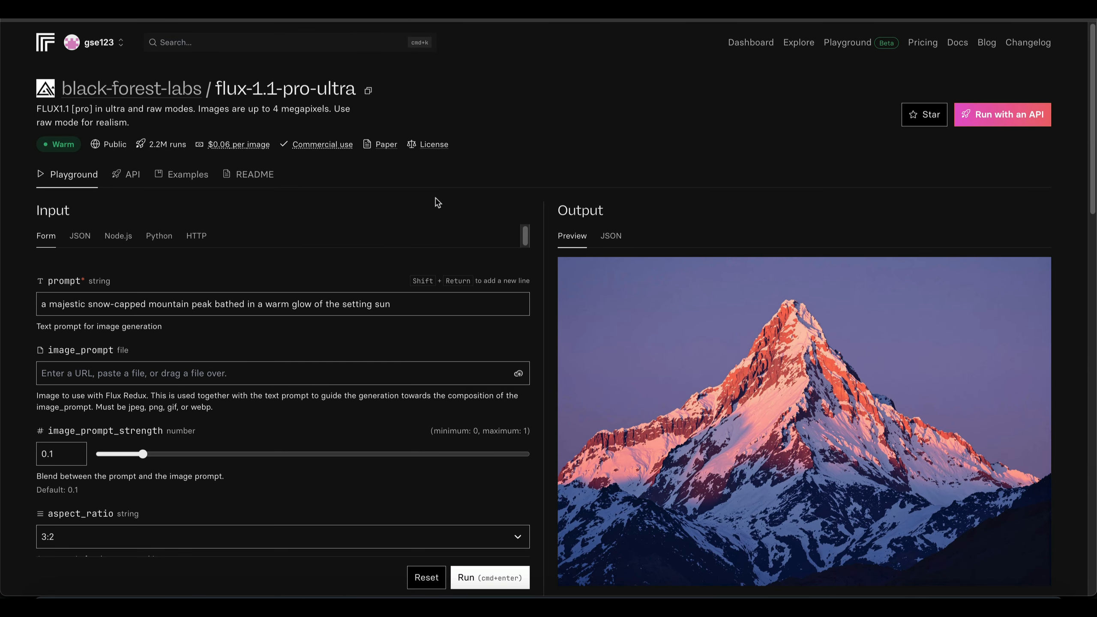
- Replace the mountain peak sample prompt with the copied amber heart prompt, review the model's settings and generate an image
left_click_drag(412, 305, 14, 301)
key("super+v")
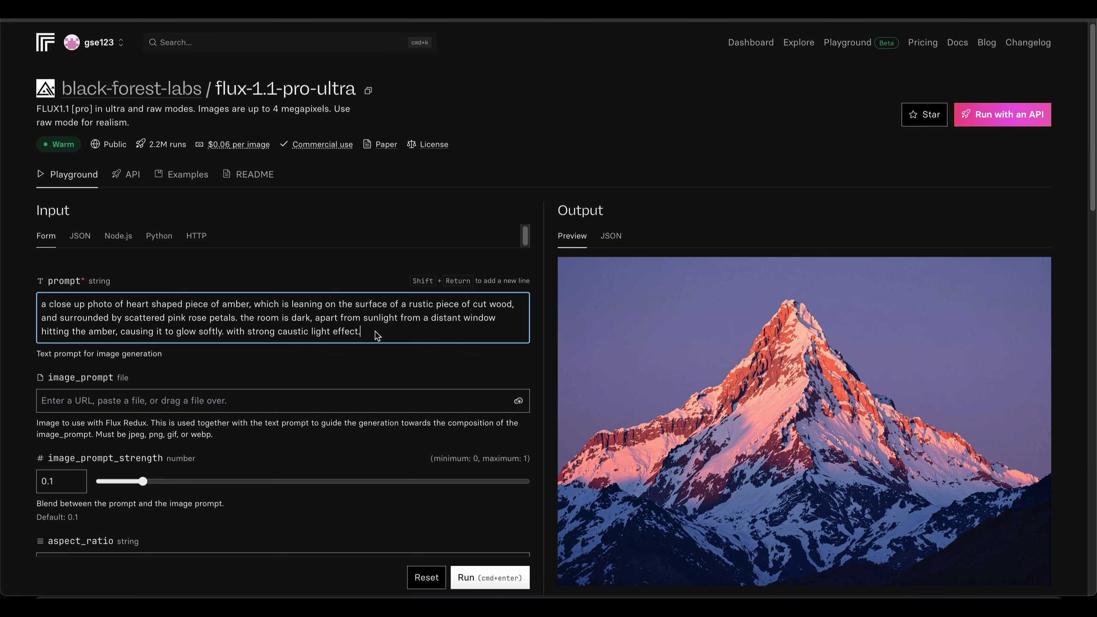
scroll(365, 313, "down", 1)
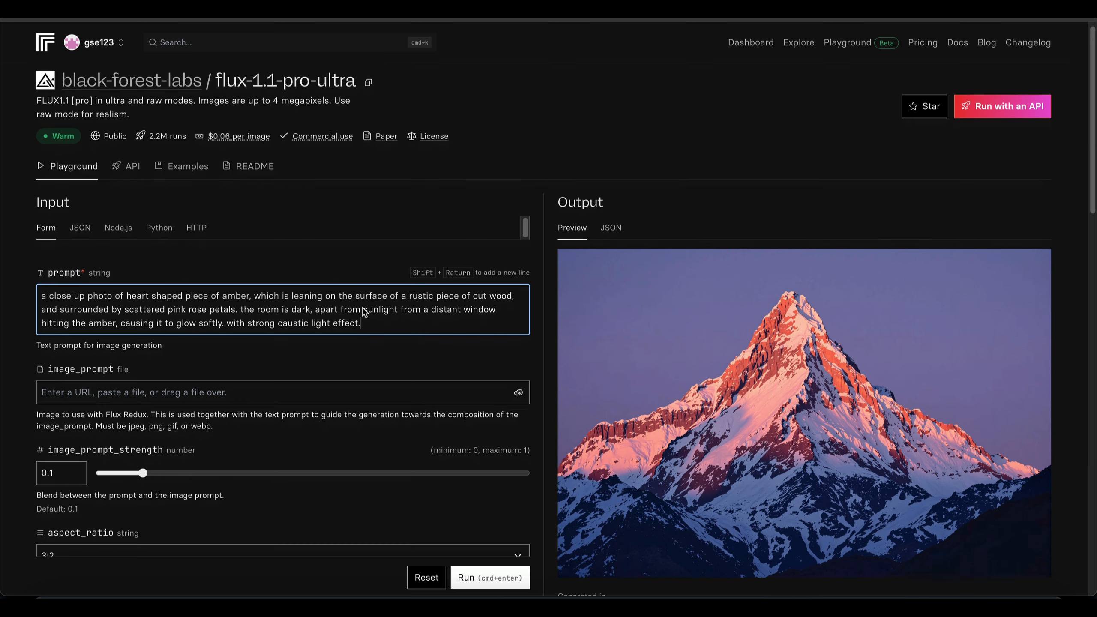
scroll(365, 313, "down", 3)
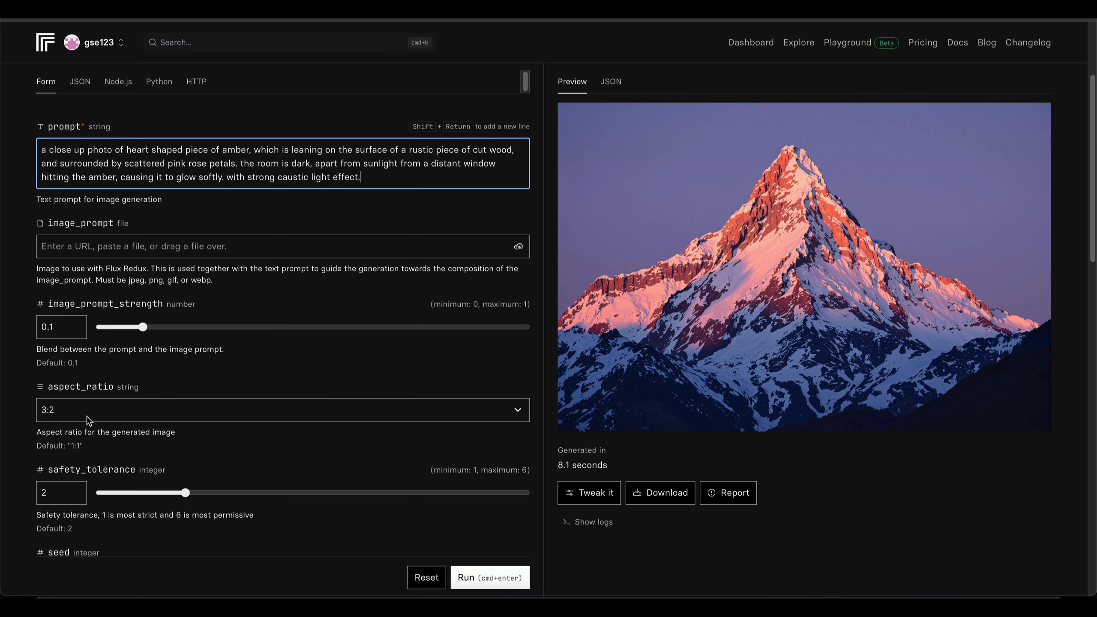
scroll(306, 384, "down", 3)
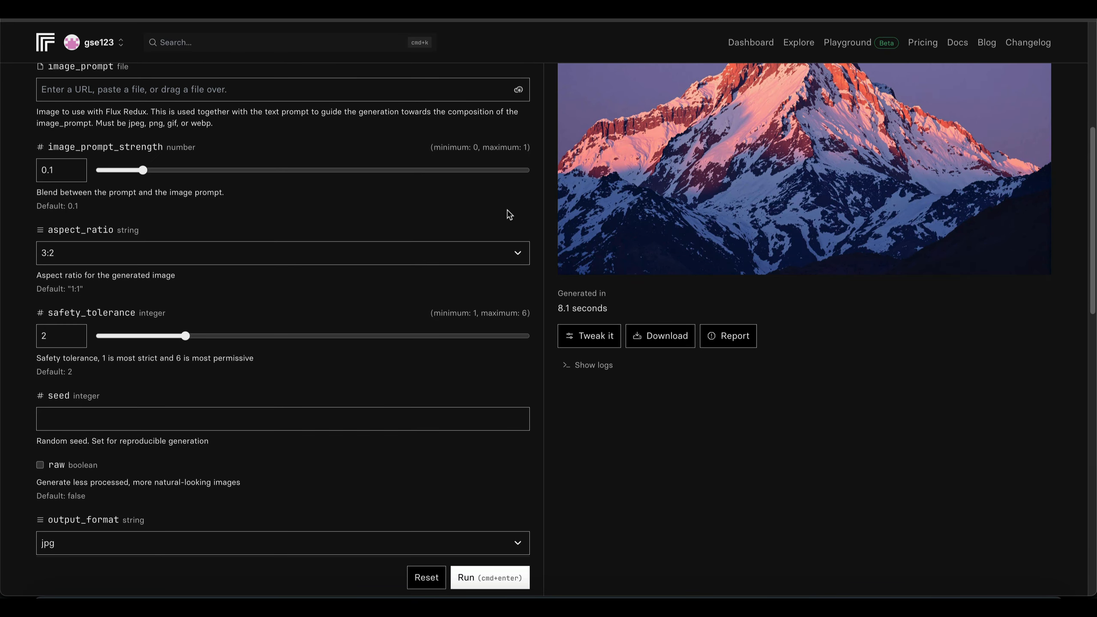
scroll(277, 307, "down", 2)
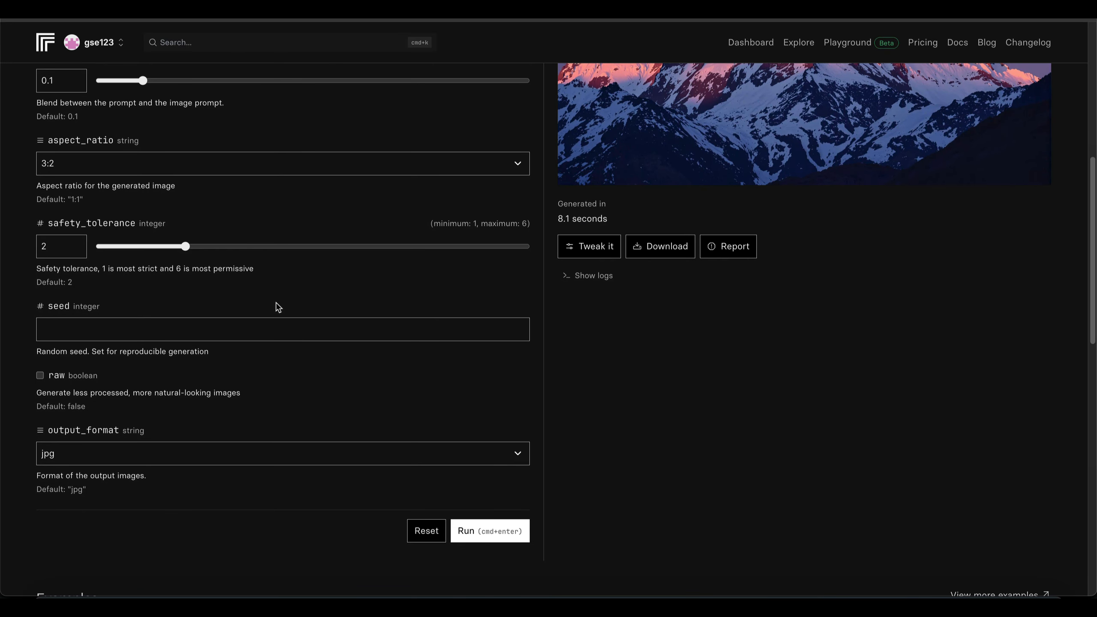
scroll(270, 319, "down", 3)
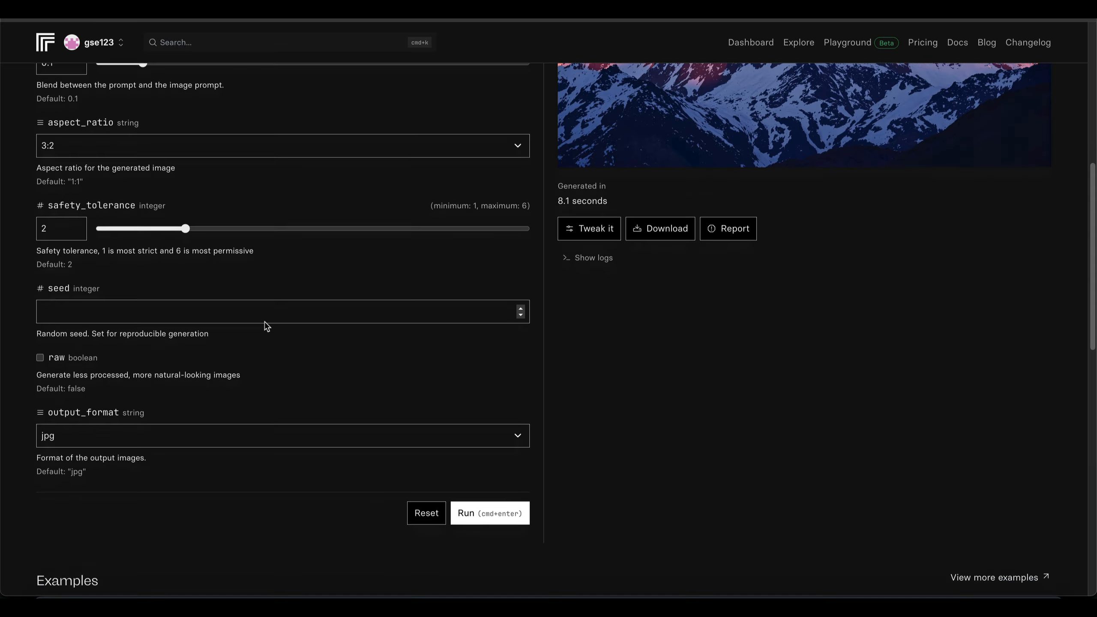
scroll(266, 326, "up", 10)
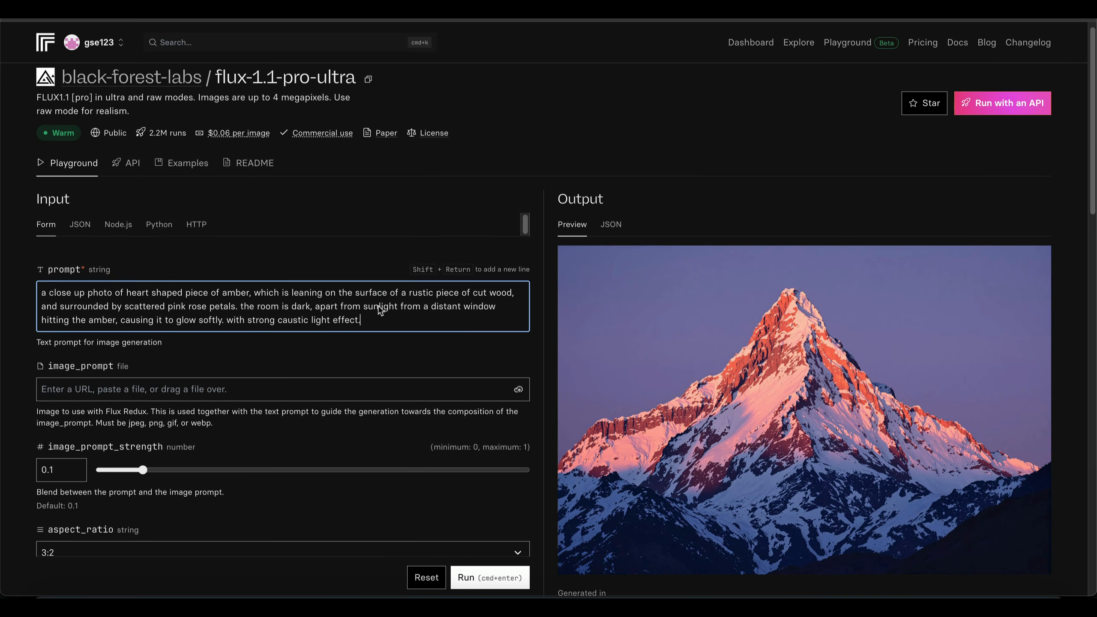
scroll(378, 311, "down", 5)
scroll(377, 310, "down", 4)
left_click(481, 523)
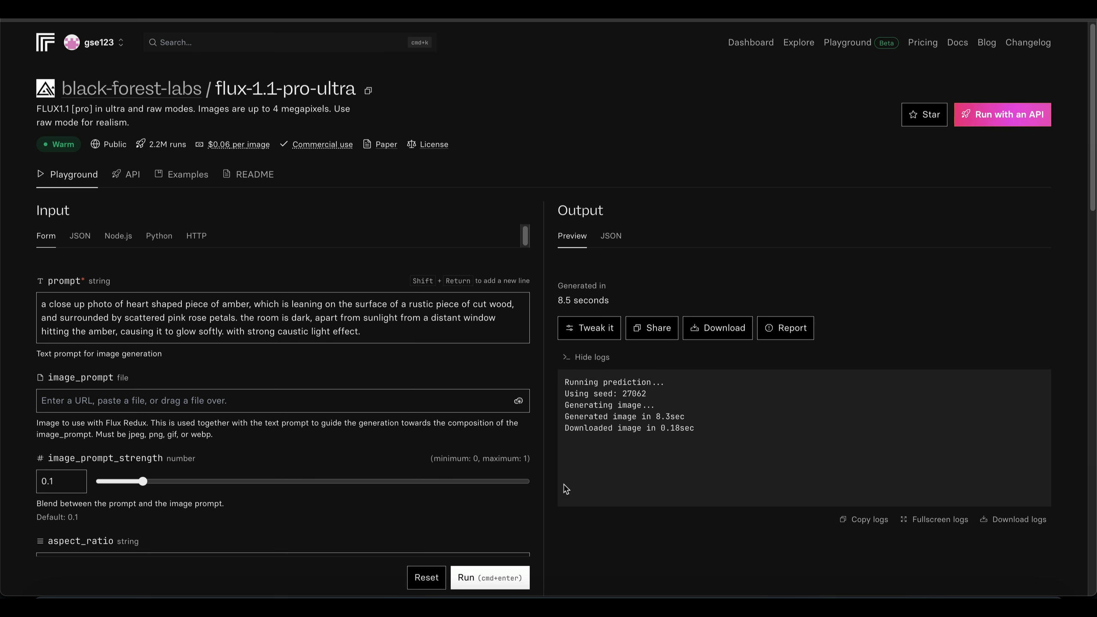
- Inspect the generated amber heart and generate another variation with the same prompt and settings
scroll(712, 444, "down", 4)
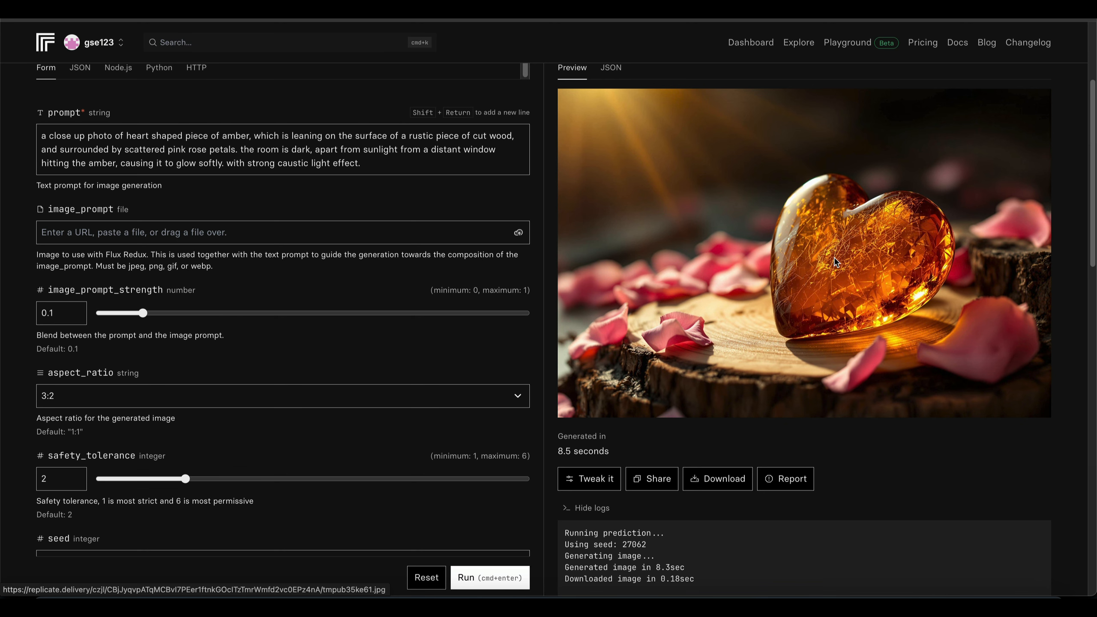
scroll(831, 258, "down", 3)
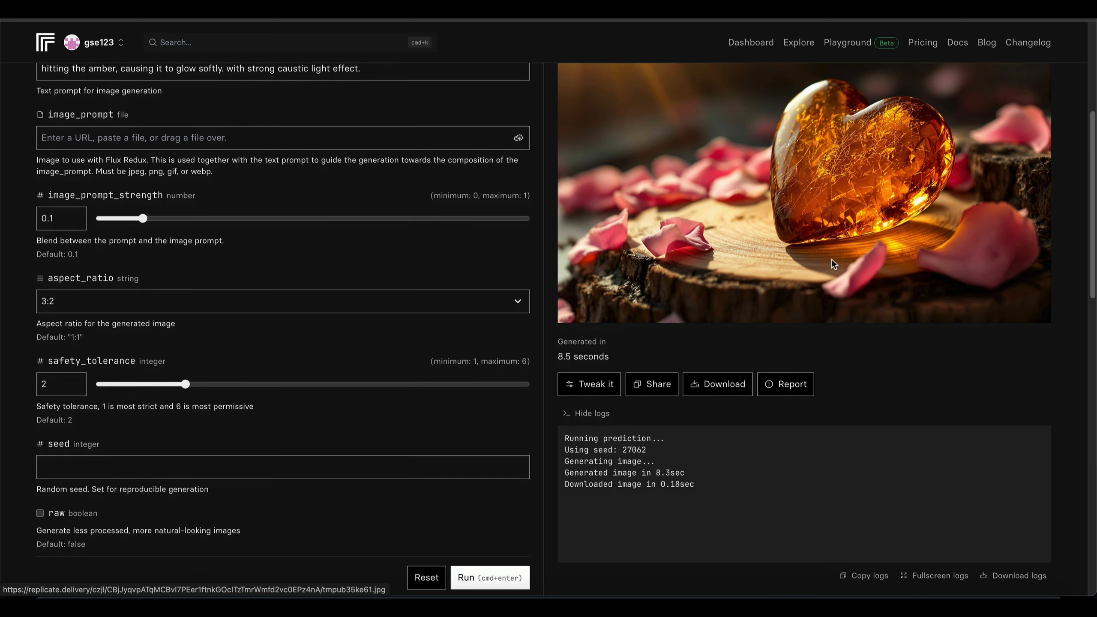
scroll(831, 259, "up", 3)
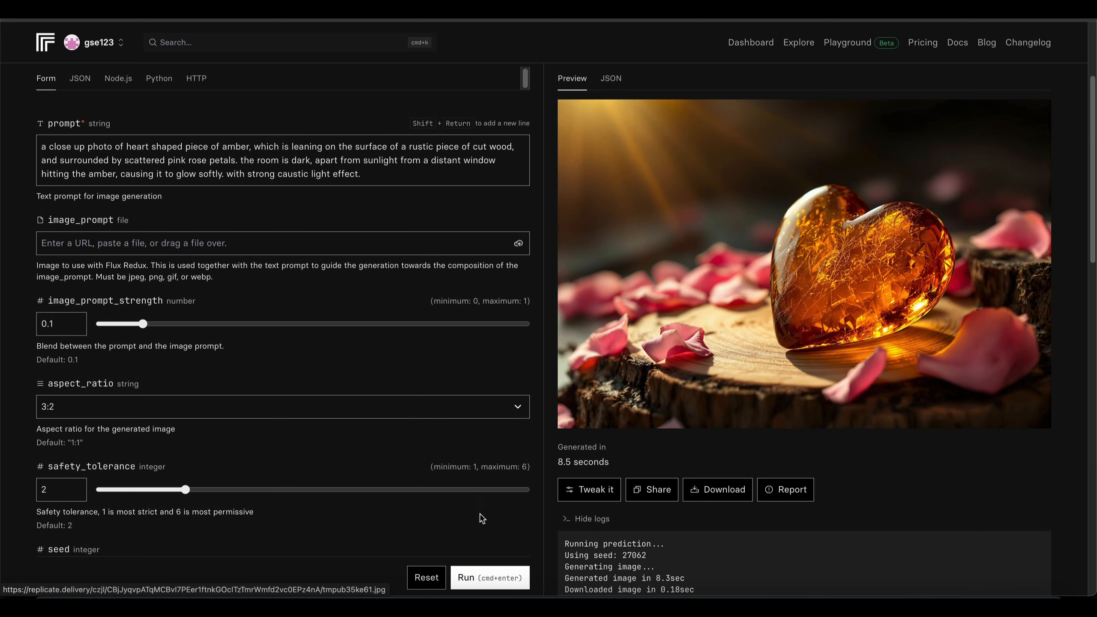
left_click(481, 571)
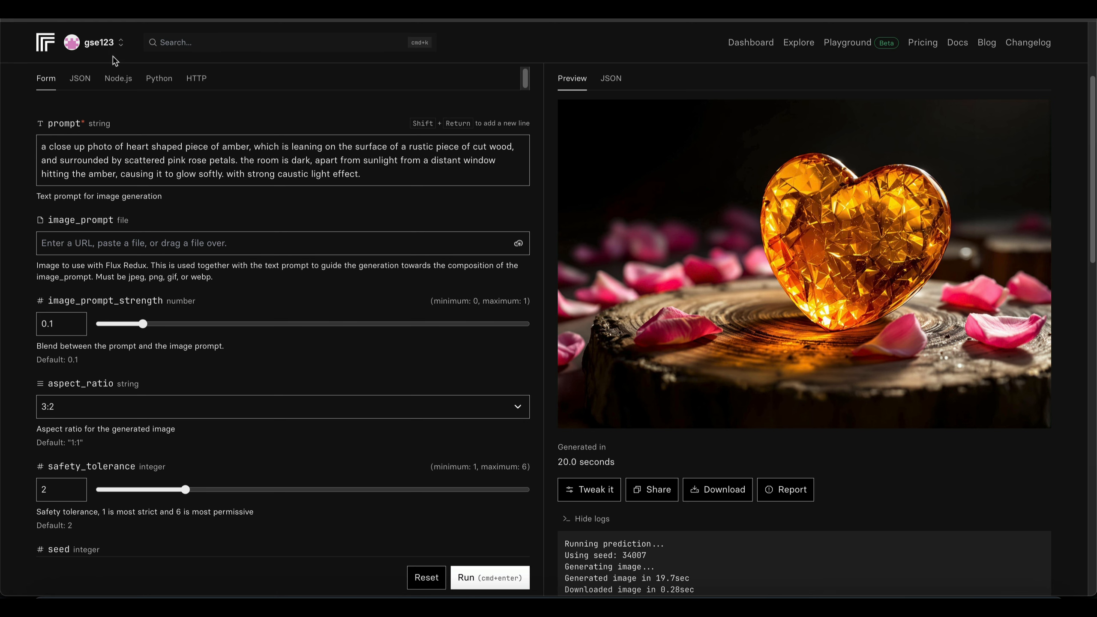
- Open the flux-dev model from the black-forest-labs model list and replace its sample prompt with the copied amber heart prompt
scroll(115, 65, "up", 4)
left_click(115, 92)
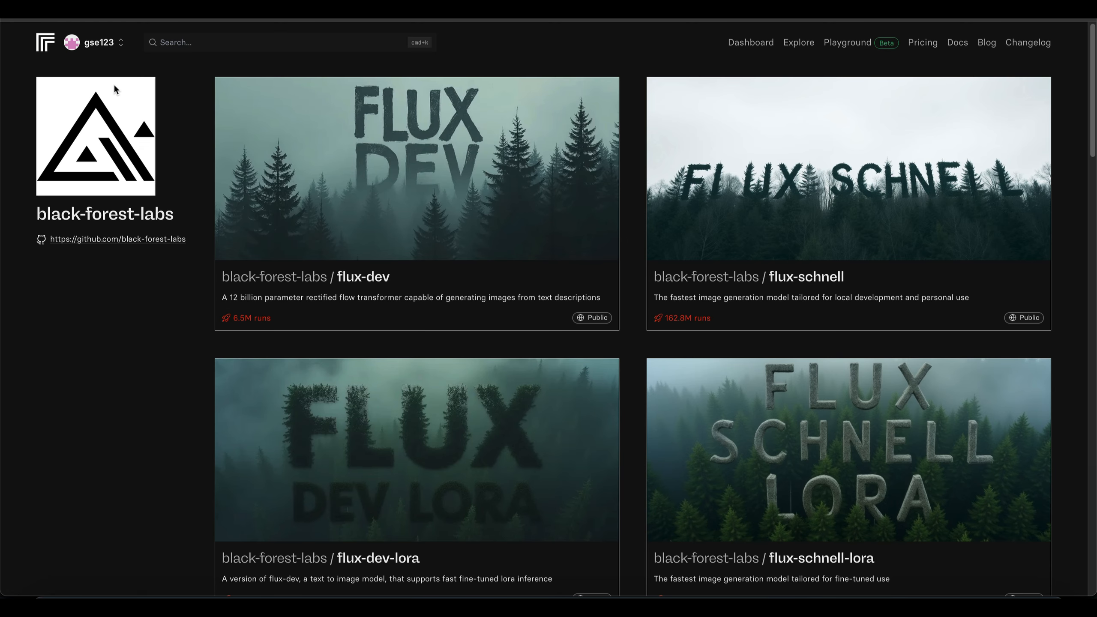
left_click(449, 219)
left_click(467, 331)
key("super+a")
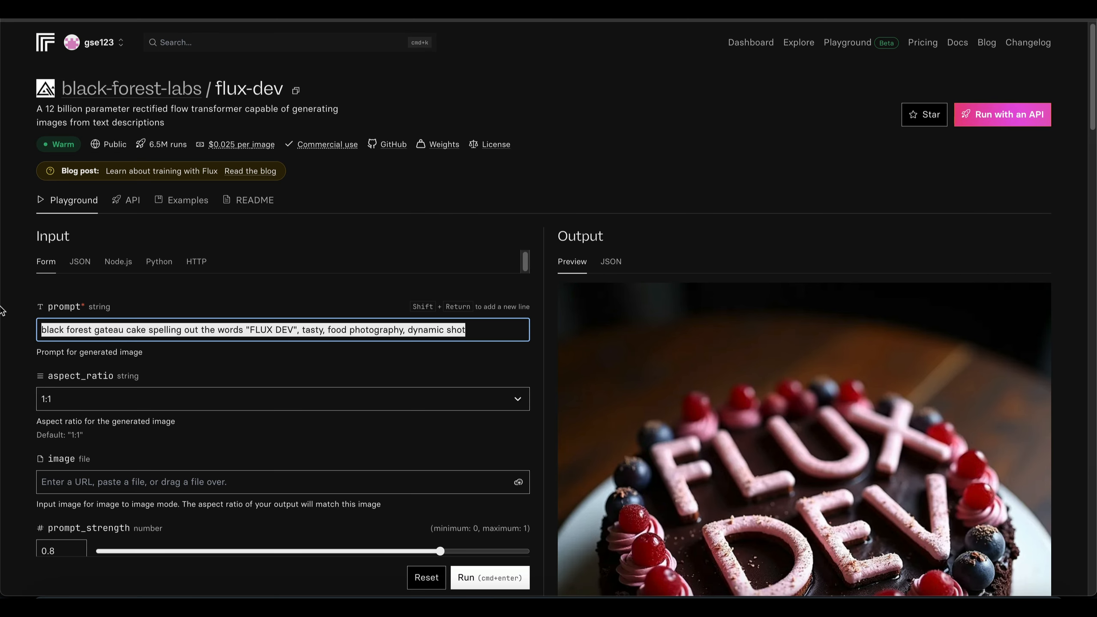
type("a close up photo of heart shaped piece of amber, which is leaning on the surface of a rustic piece of cut wood, and surrounded by scattered pink rose petals. the room is dark, apart from sunlight from a distant window hitting the amber, causing it to glow softly. with strong caustic light effect.")
- Set the aspect ratio of the flux-dev image to 3:2
scroll(218, 305, "down", 4)
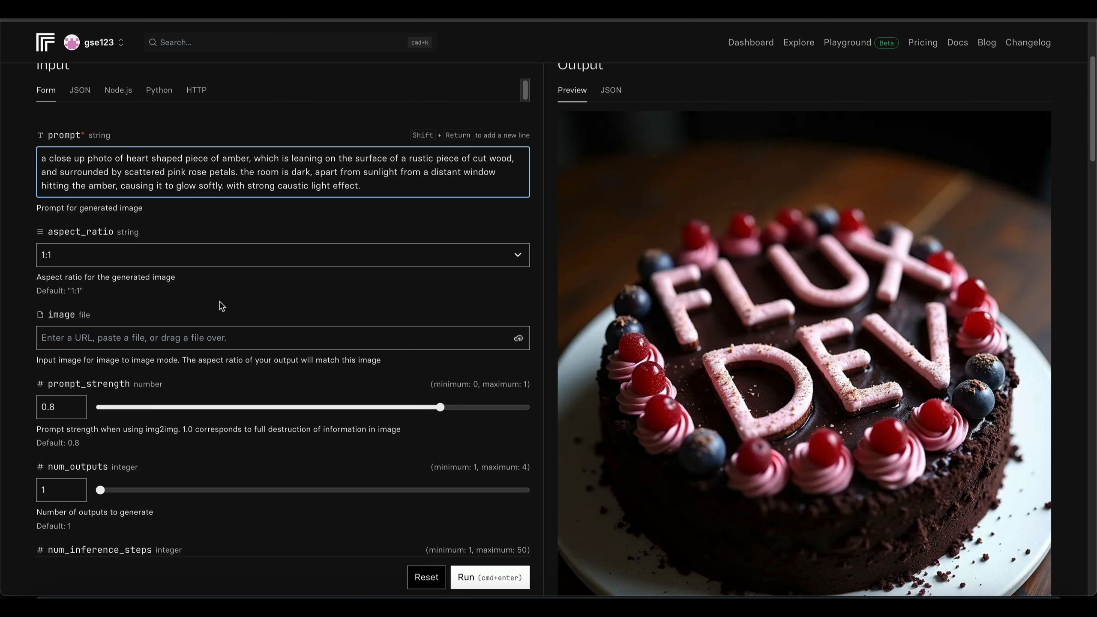
left_click(187, 258)
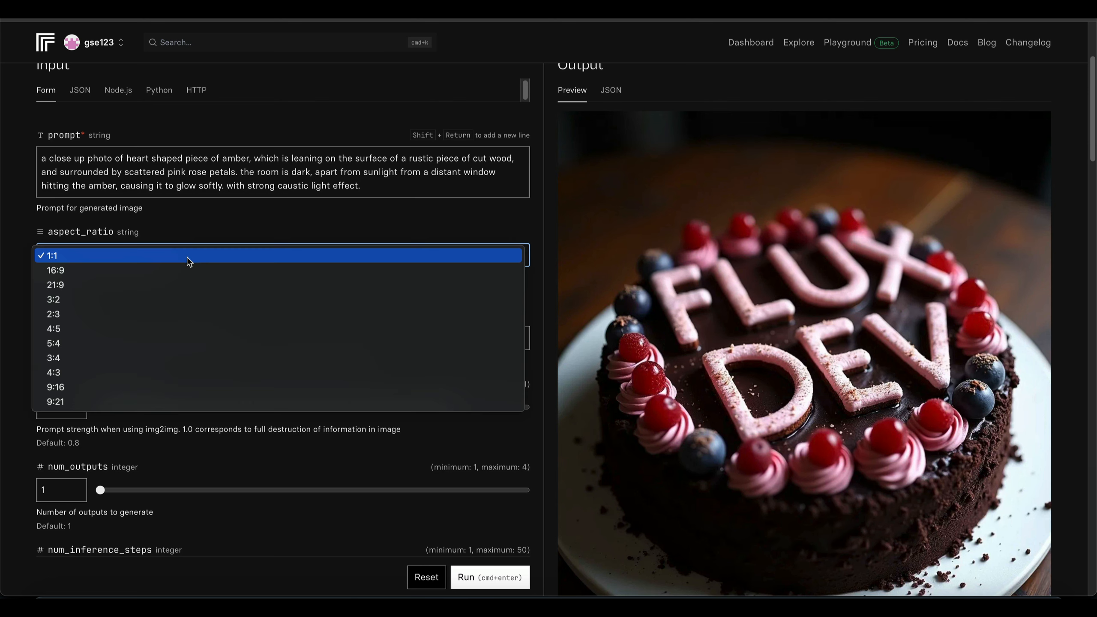
left_click(159, 299)
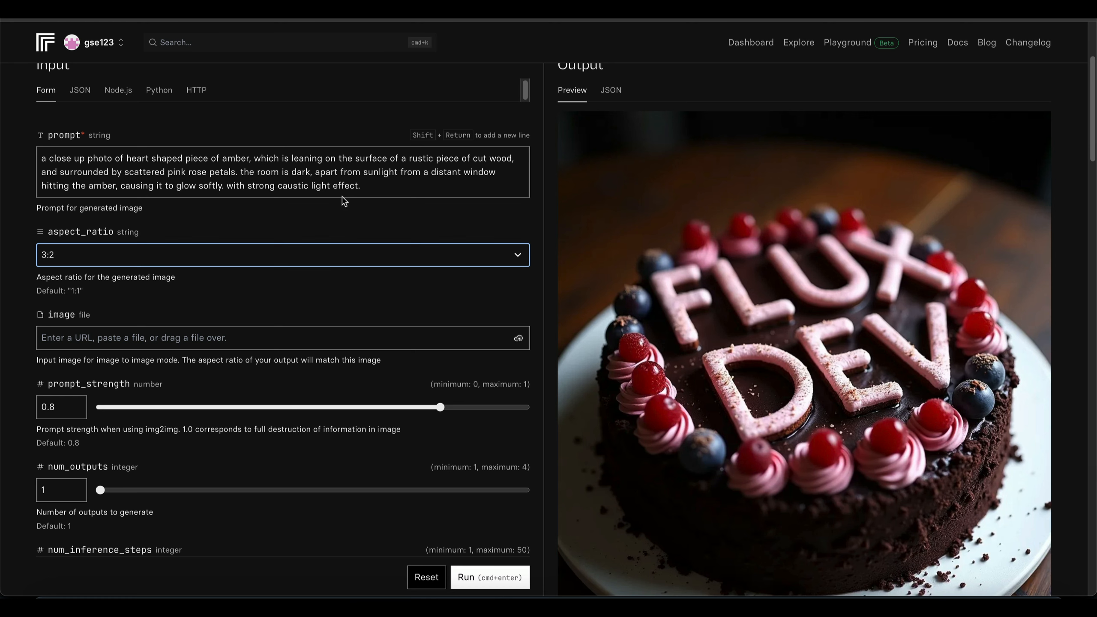
- Set the number of outputs to 2 and generate the amber heart images with flux-dev
scroll(360, 216, "down", 5)
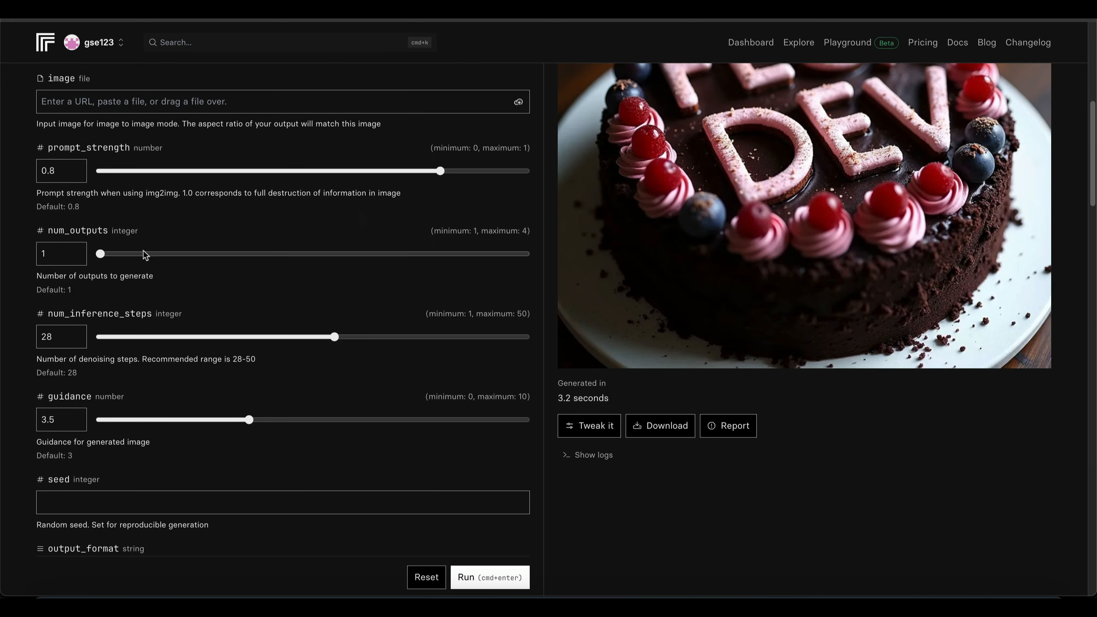
left_click(234, 255)
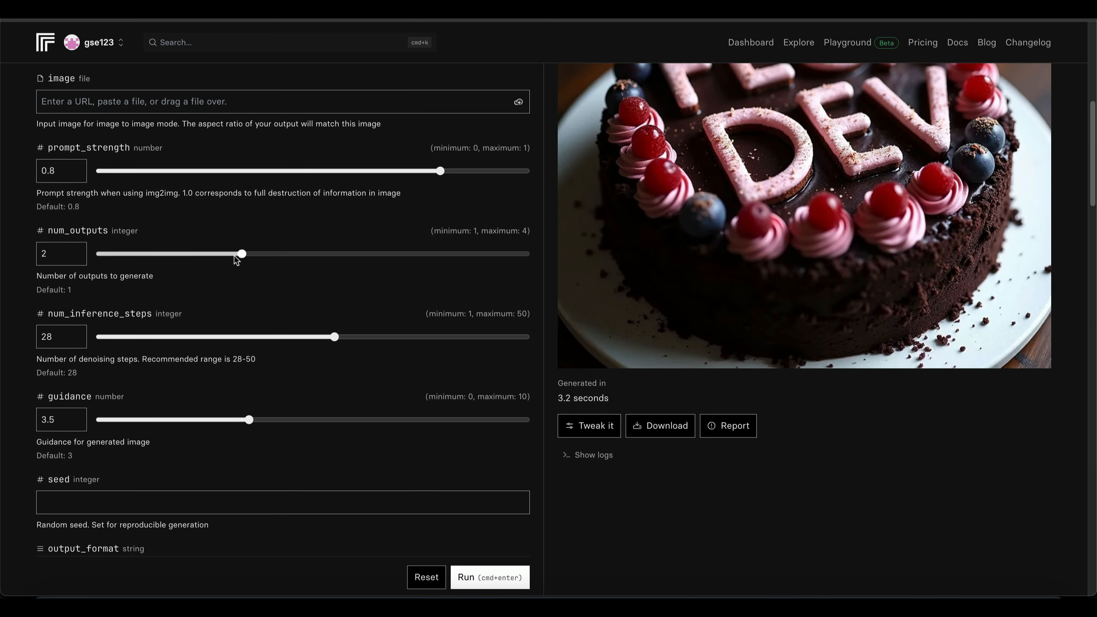
scroll(255, 221, "up", 3)
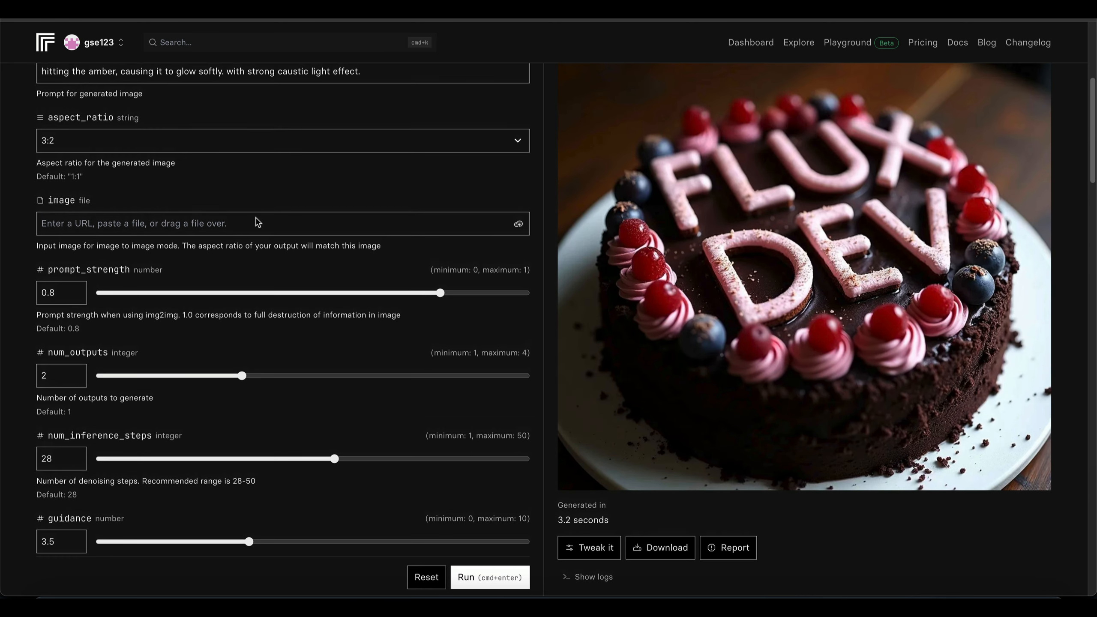
scroll(258, 222, "down", 3)
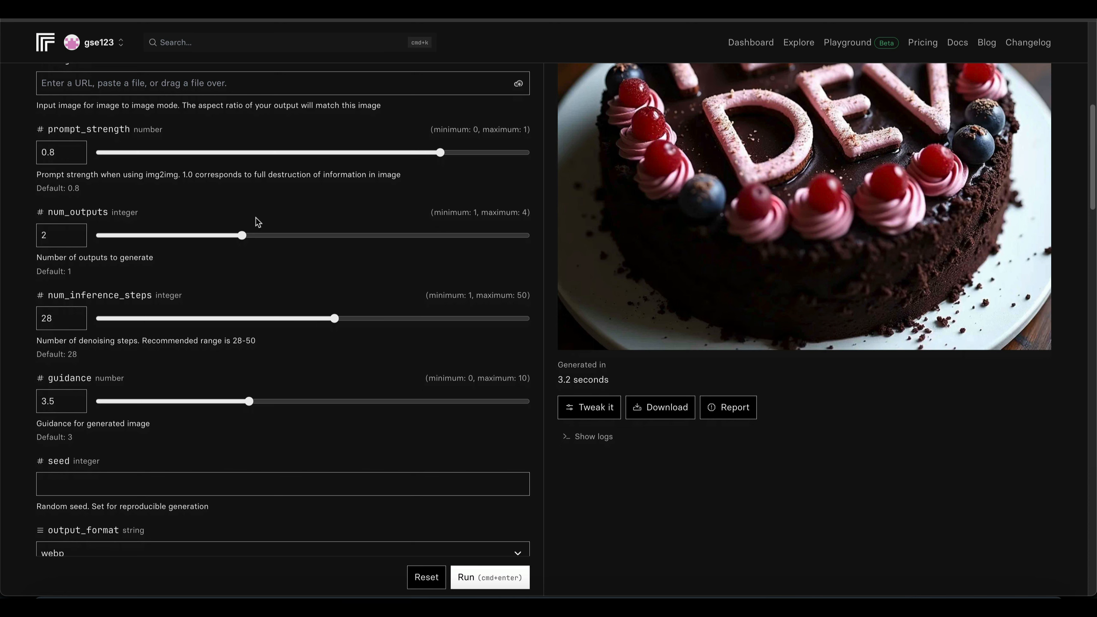
left_click(485, 577)
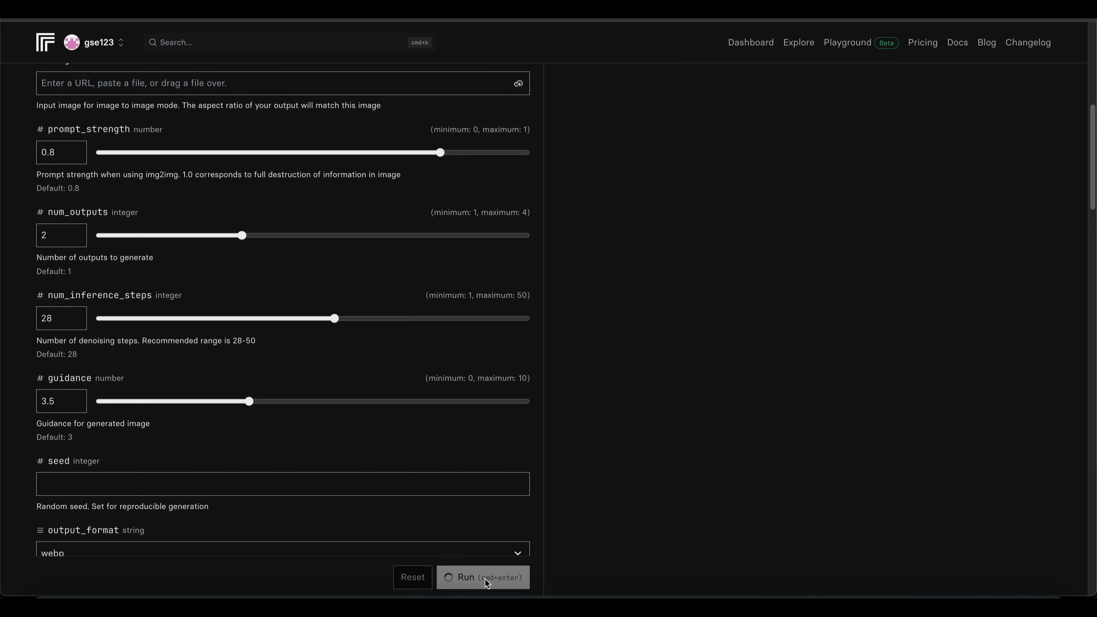
- Examine the two generated flux-dev images of the amber heart for lighting, petals and wood detail
scroll(676, 309, "up", 7)
scroll(676, 309, "up", 3)
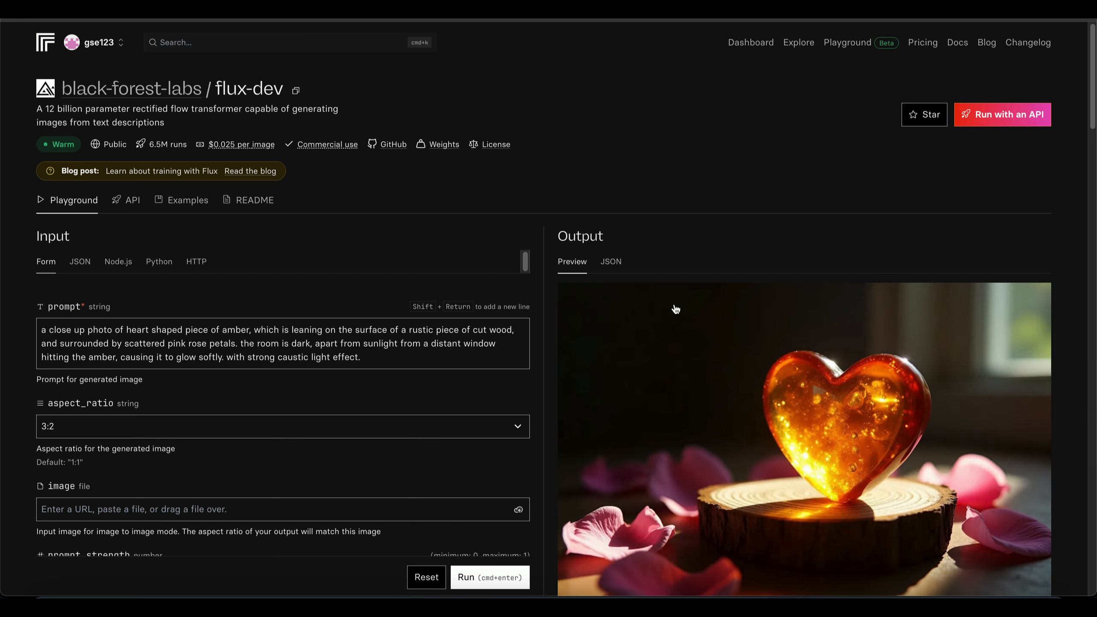
scroll(608, 309, "down", 5)
scroll(895, 139, "up", 1)
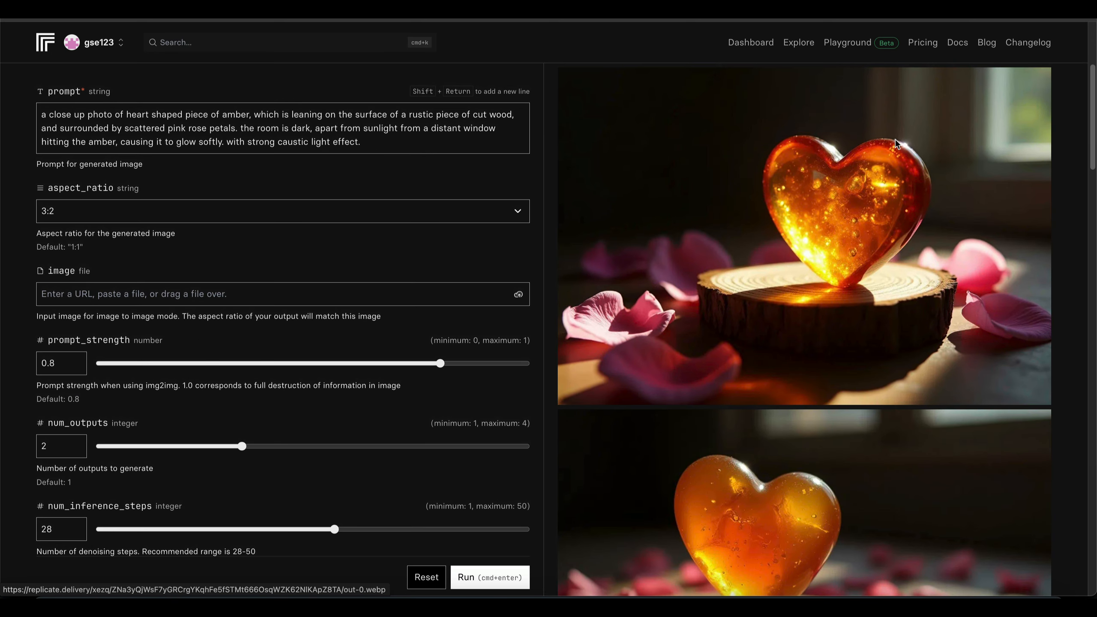
scroll(896, 143, "down", 1)
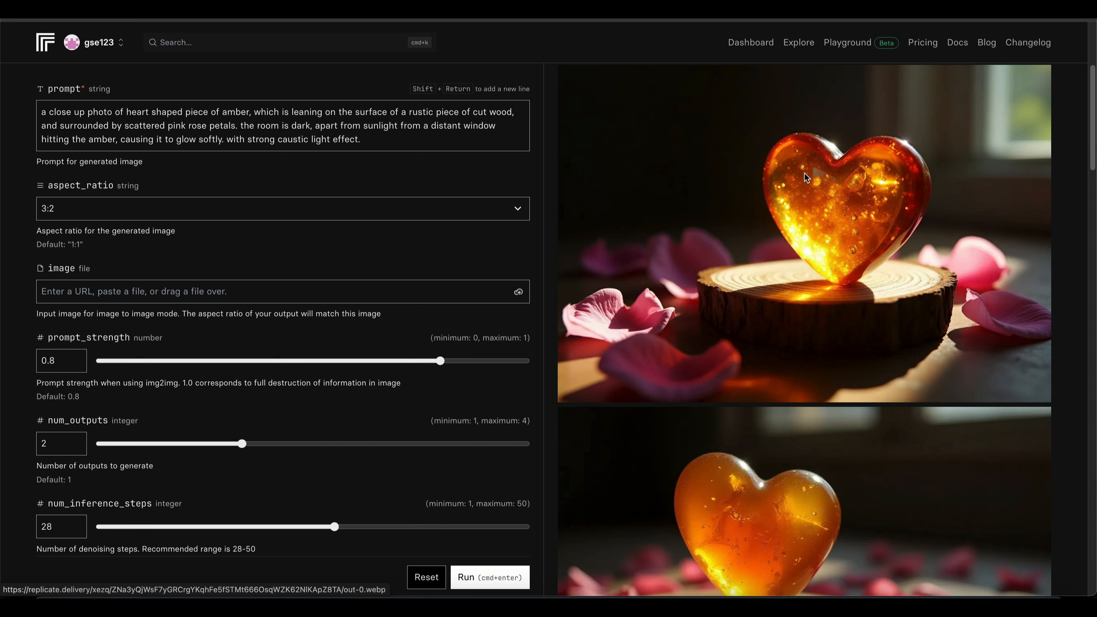
scroll(812, 184, "up", 4)
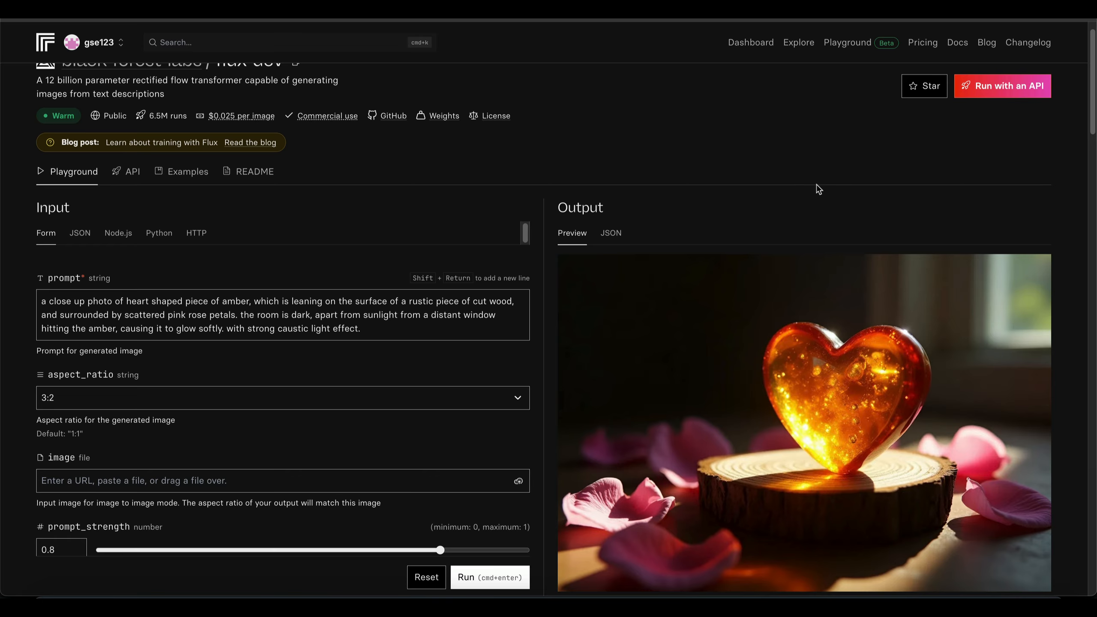
scroll(819, 189, "down", 5)
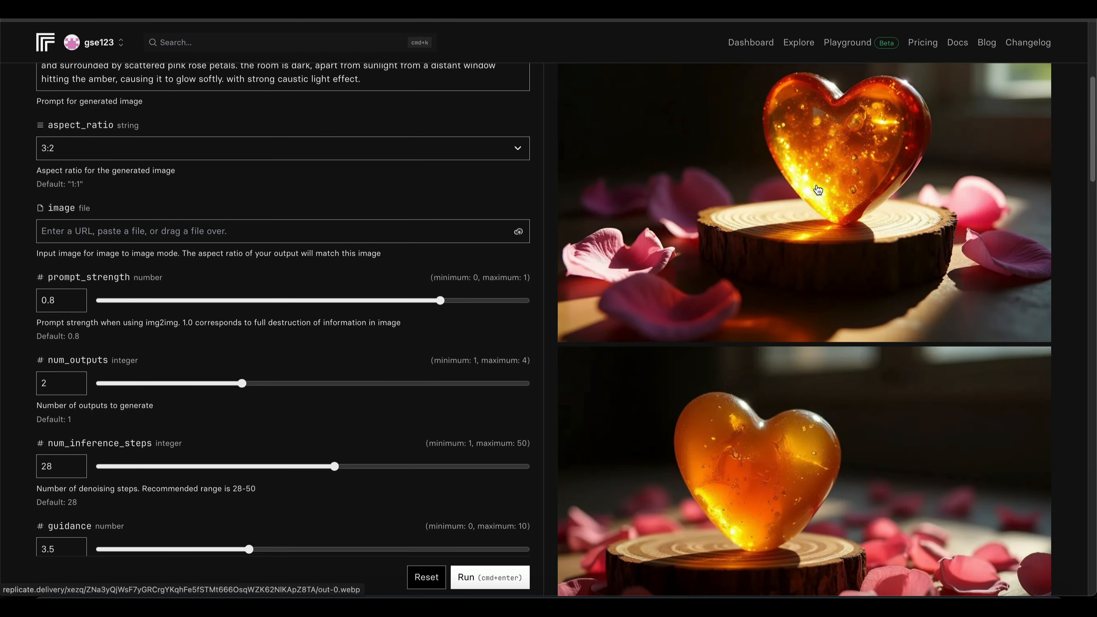
scroll(818, 190, "down", 7)
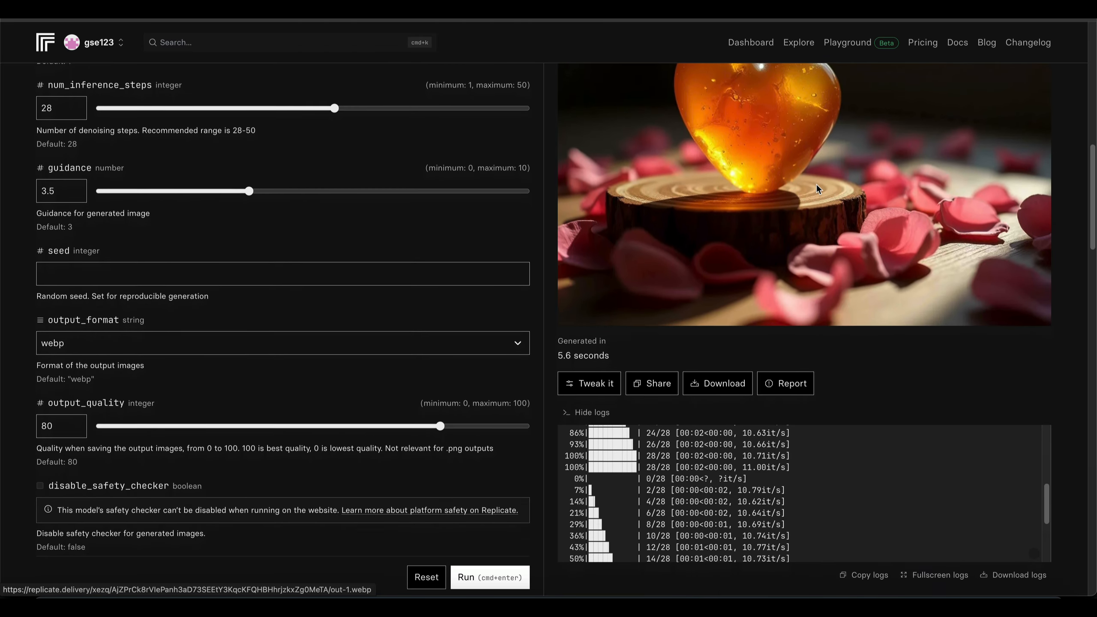
scroll(817, 186, "up", 15)
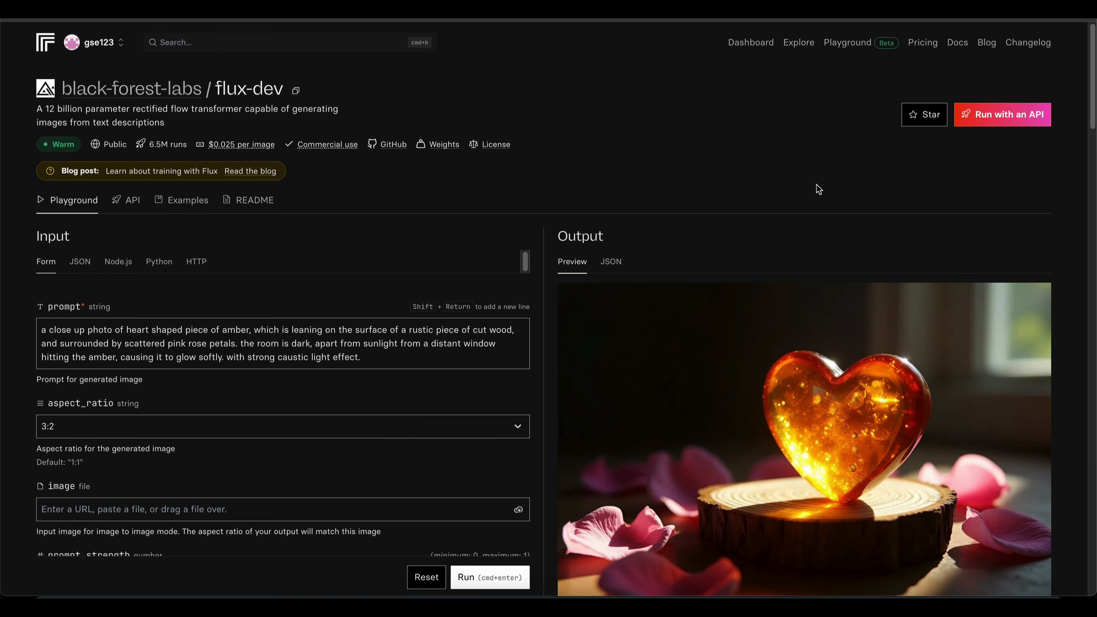